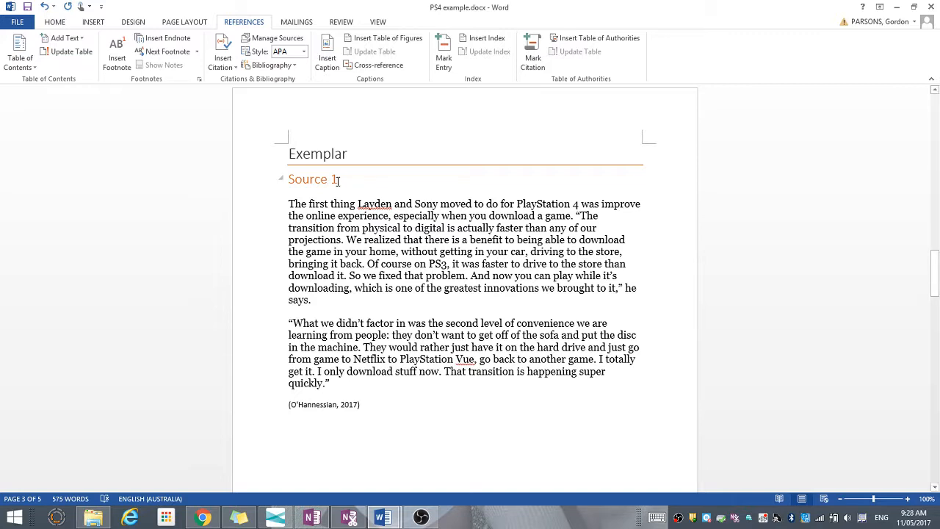
Step: Attach a comment to the 2017 citation below the source text: "Author works for a third party technology website."
left_click(345, 23)
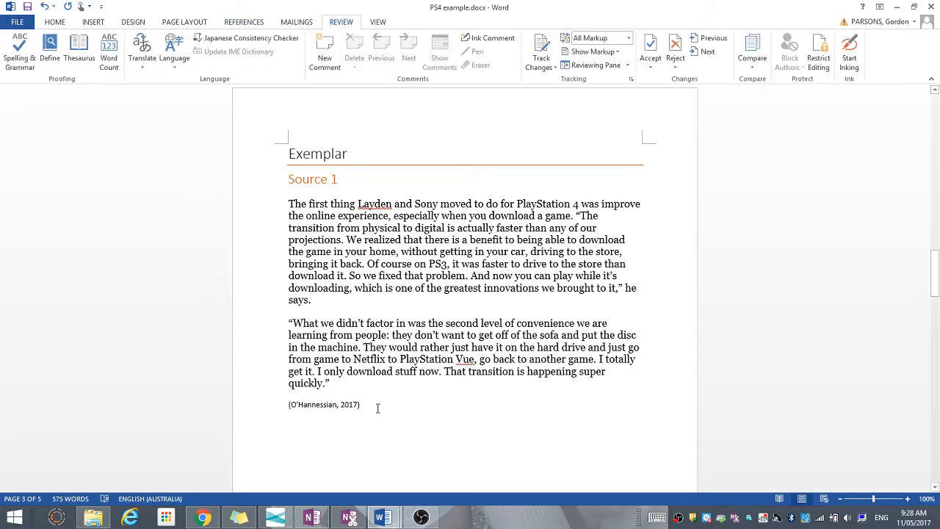
left_click_drag(366, 404, 294, 414)
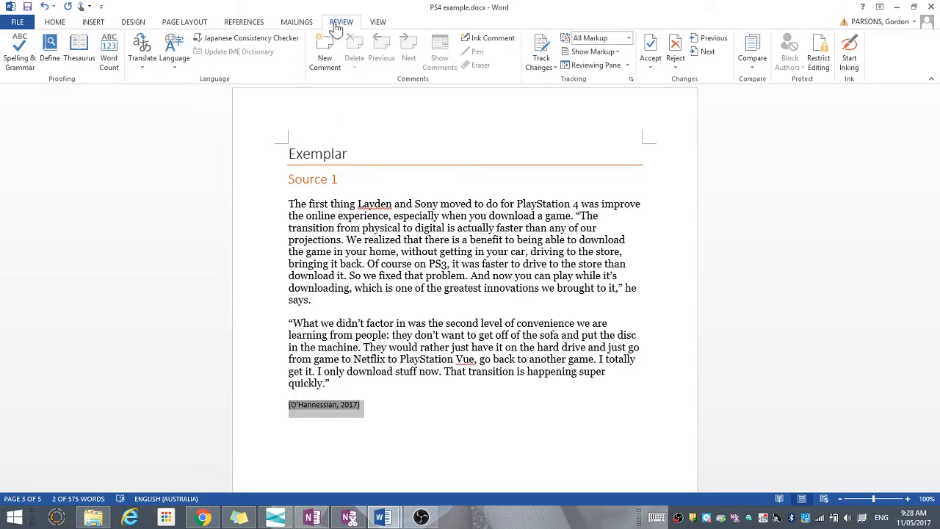
left_click(325, 59)
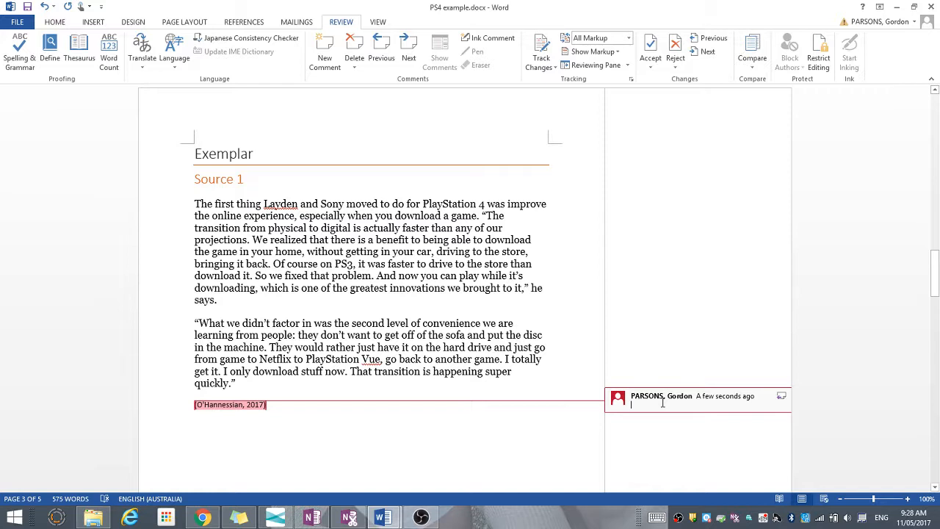
type("Aust")
key("BackSpace")
key("BackSpace")
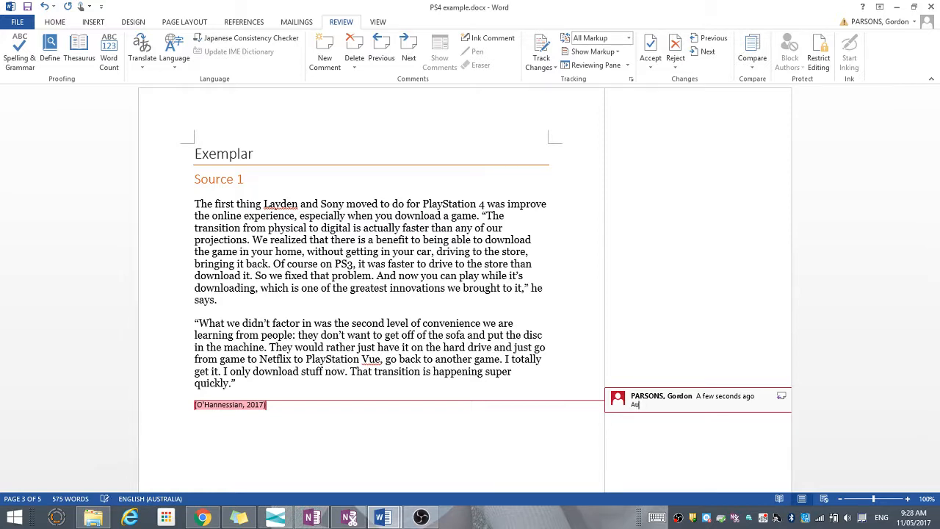
type("thor works for a third party technology ")
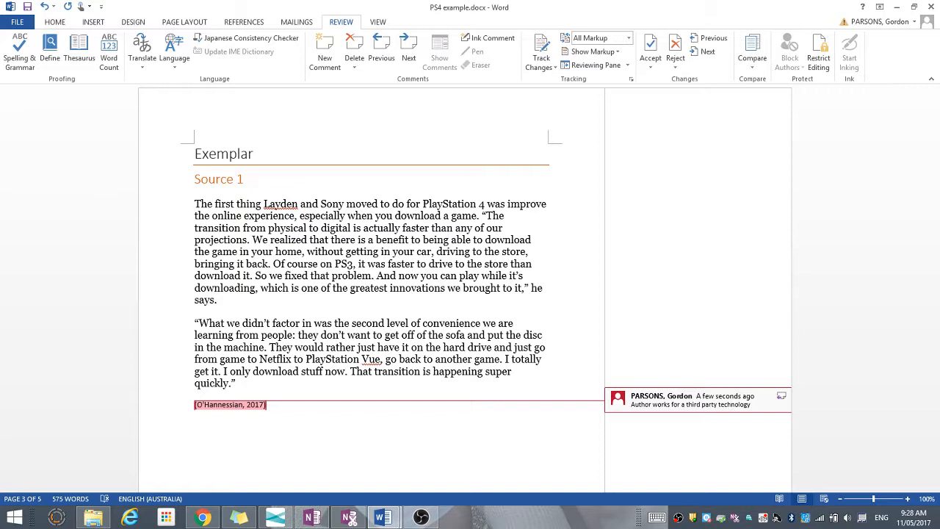
type("website.")
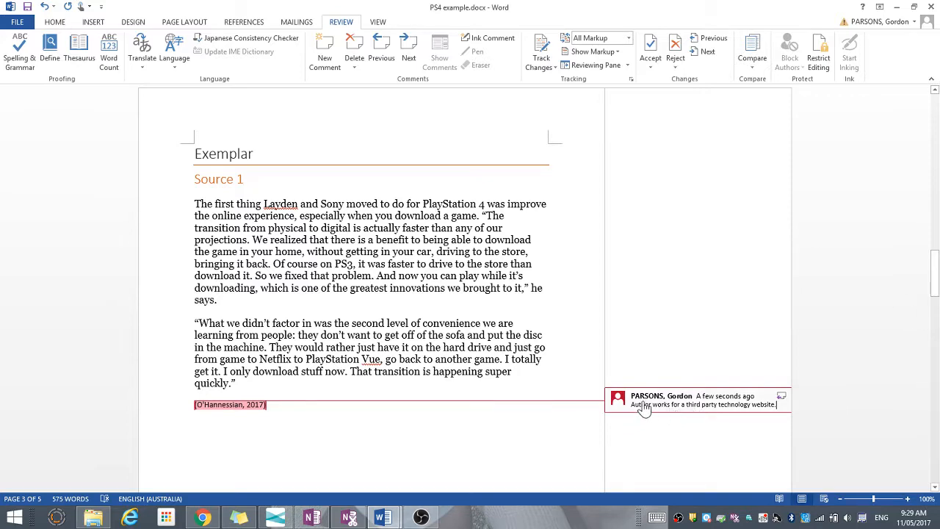
Step: Check the annotation key and highlight the citation's comment text in turquoise, the colour for Credibility
left_click_drag(936, 290, 923, 213)
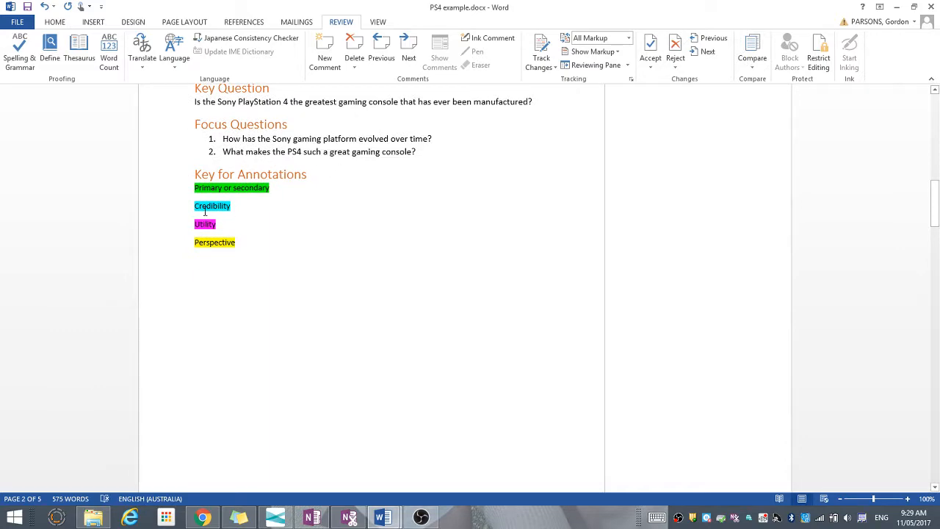
left_click_drag(933, 201, 936, 303)
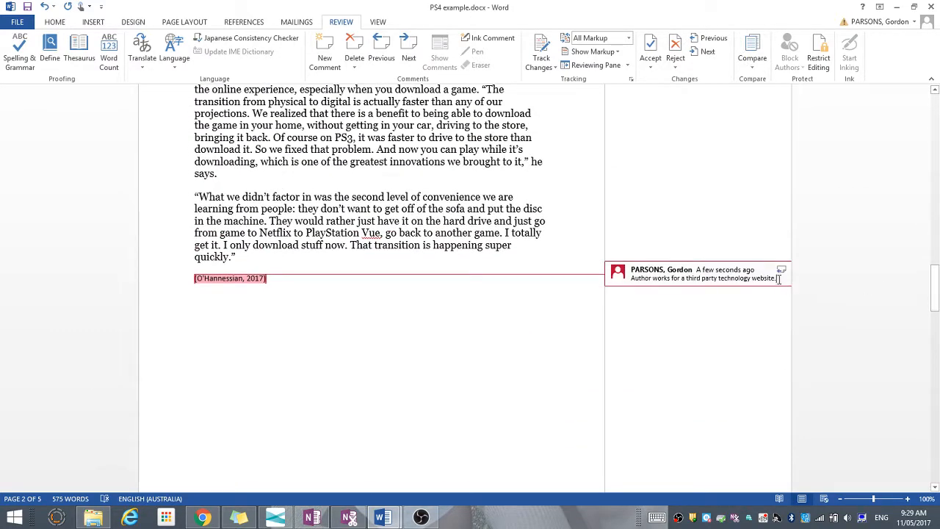
left_click_drag(778, 277, 631, 279)
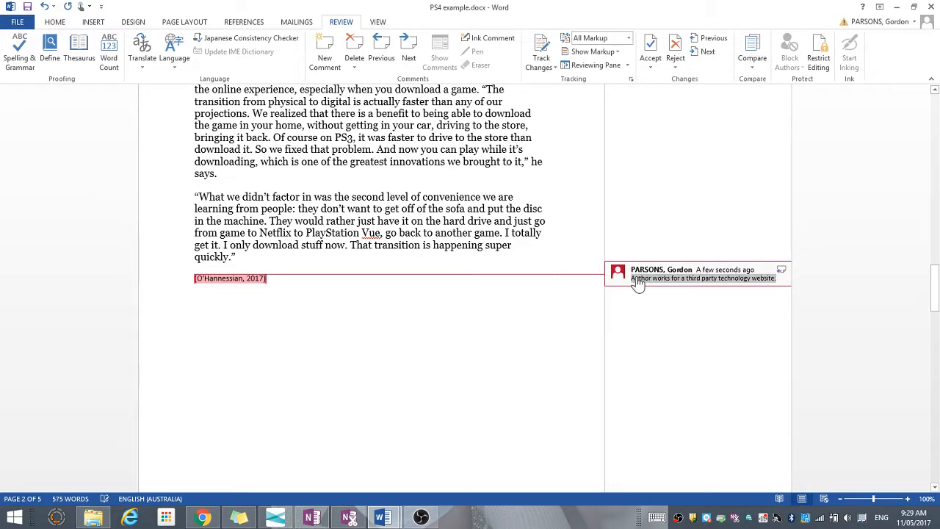
right_click(639, 283)
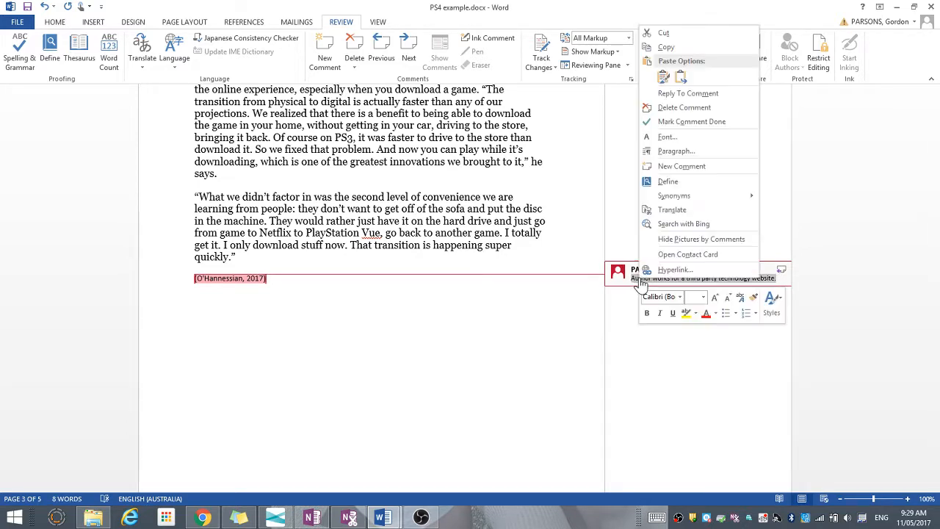
left_click(695, 314)
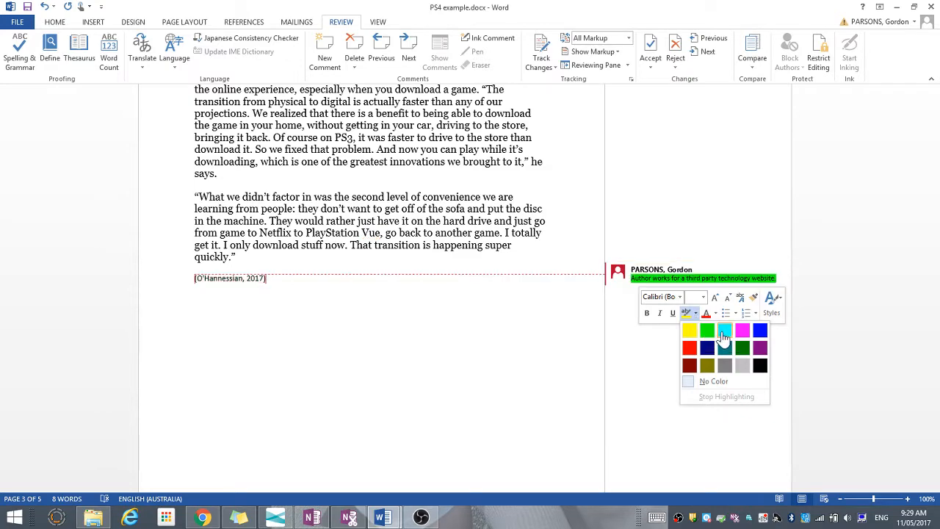
left_click(724, 331)
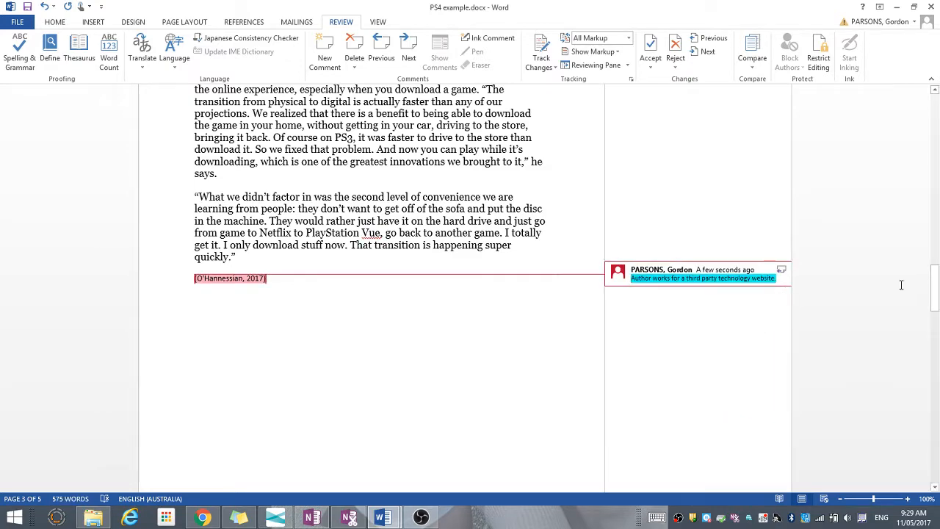
Step: Comment on the opening words through "improve the online experience": "Created to explain the reasoning behind the improvement of the online experience."
left_click_drag(935, 294, 928, 279)
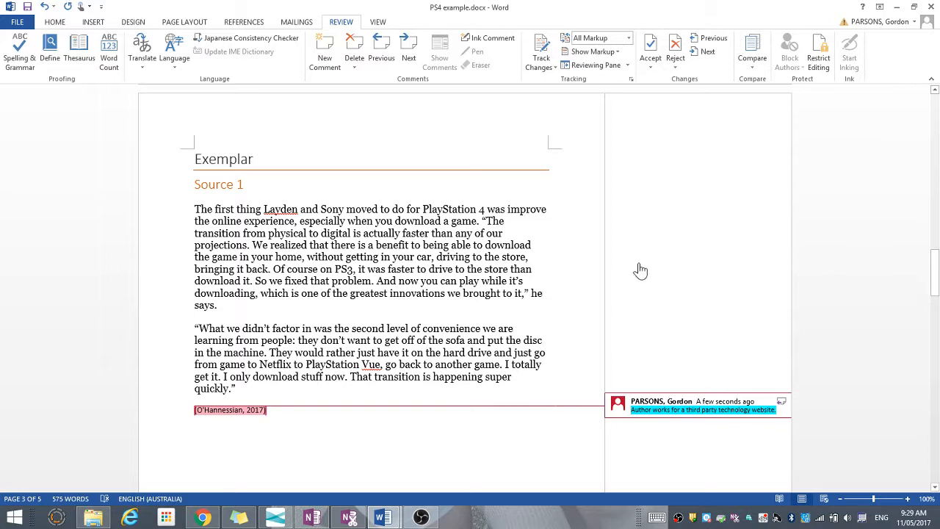
left_click(934, 268)
left_click(193, 209)
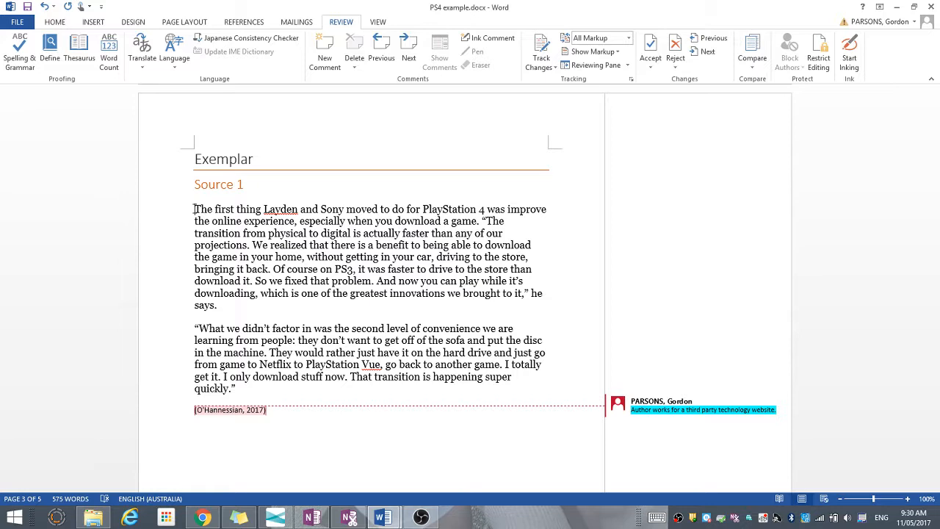
left_click_drag(193, 208, 271, 223)
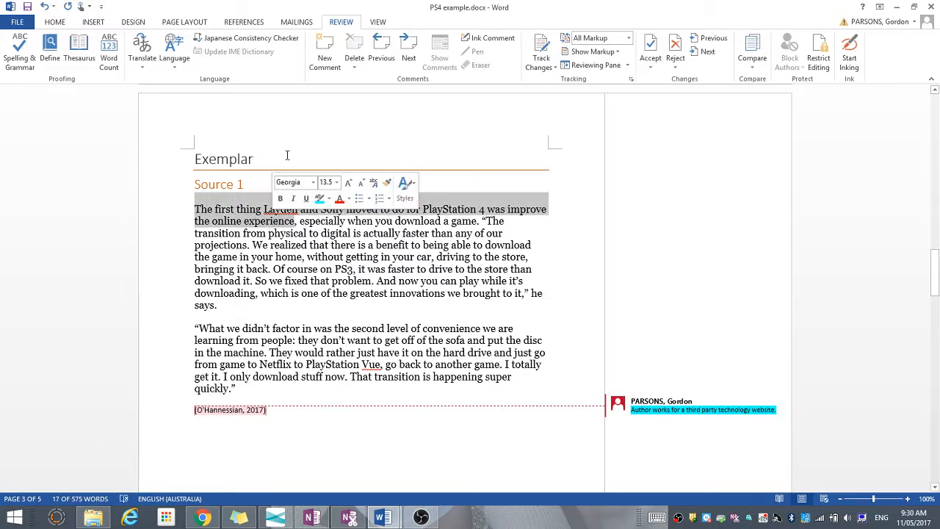
left_click(325, 57)
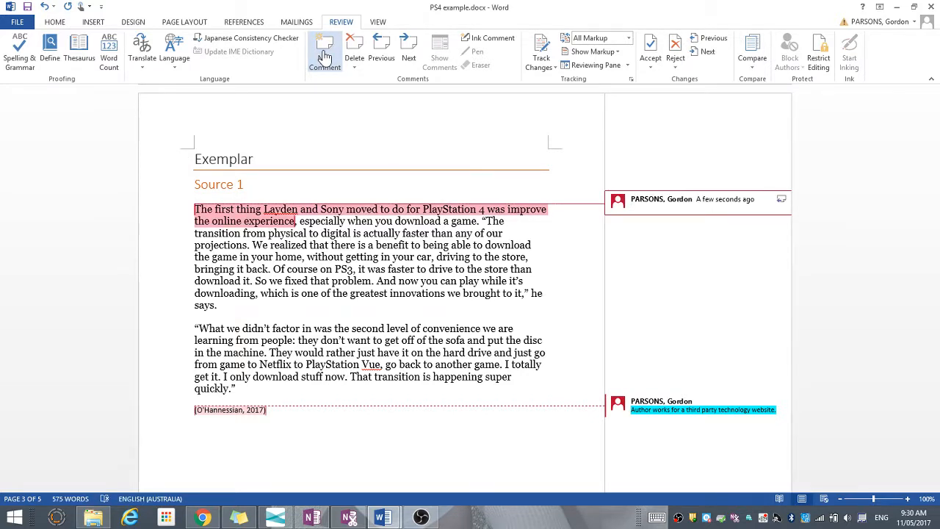
type("Author")
key("BackSpace")
key("BackSpace")
key("BackSpace")
type("hor")
key("BackSpace")
key("BackSpace")
key("BackSpace")
key("BackSpace")
key("BackSpace")
key("BackSpace")
key("BackSpace")
type("Created to")
type("explain the reasoning behind the im")
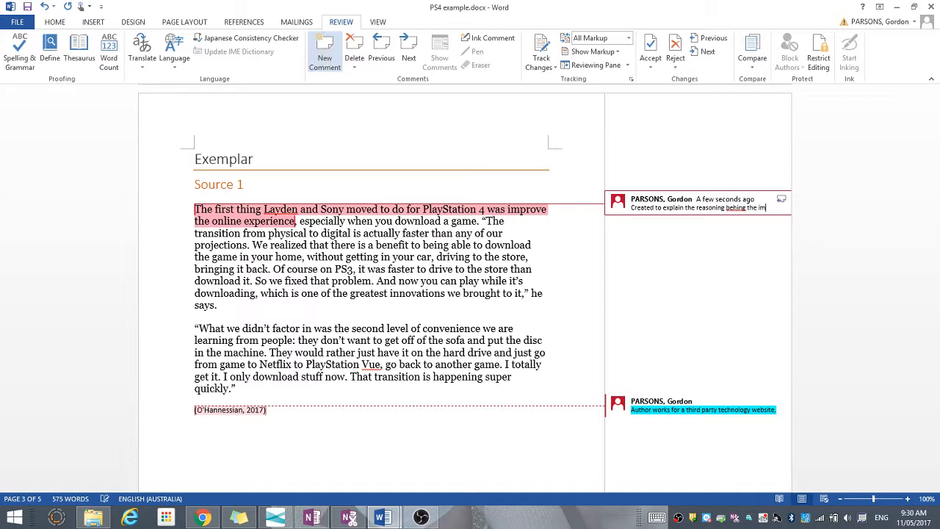
type("provement of the ")
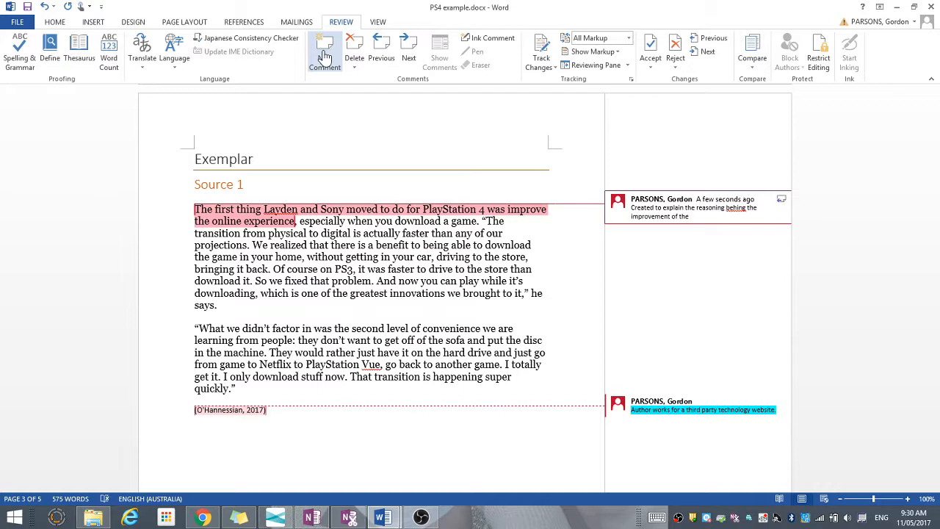
type("online experience.")
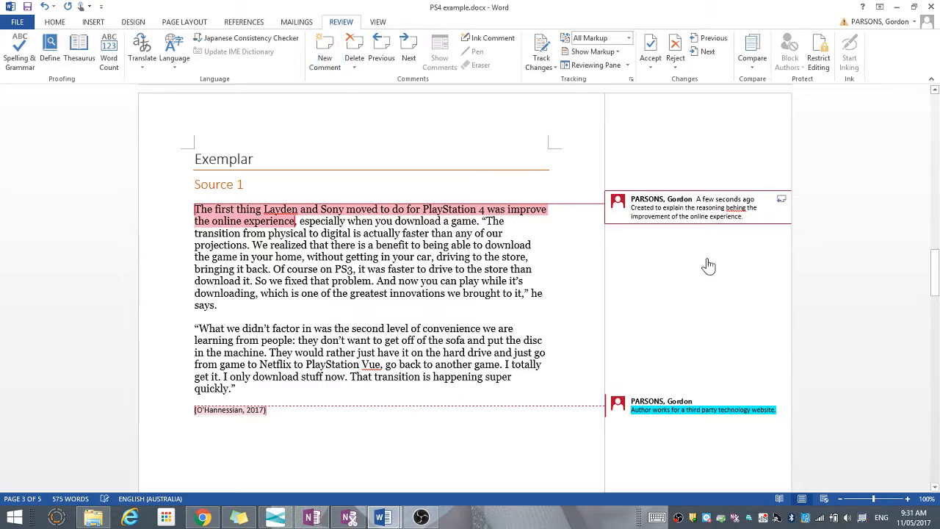
key("Up")
key("Delete")
type("d")
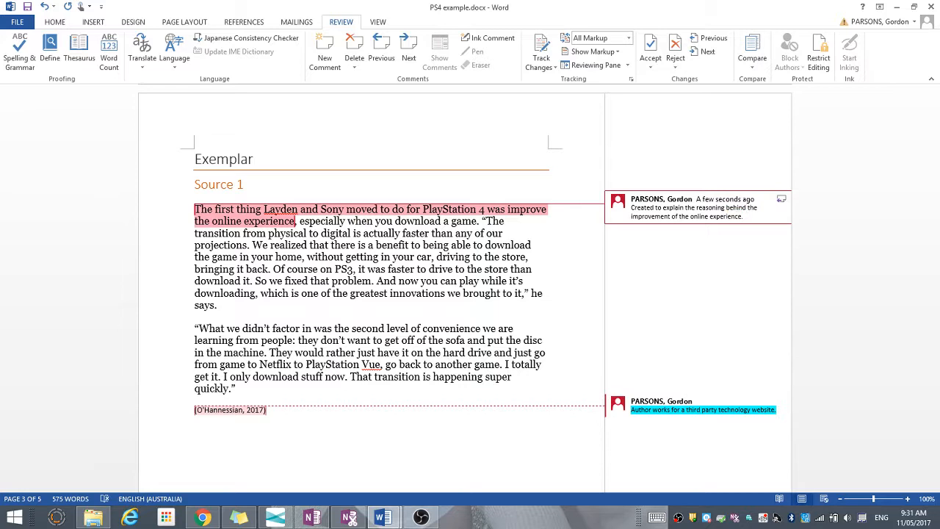
Step: Highlight the comment text about the online experience in the turquoise Credibility colour
left_click(750, 219)
left_click_drag(716, 212, 641, 211)
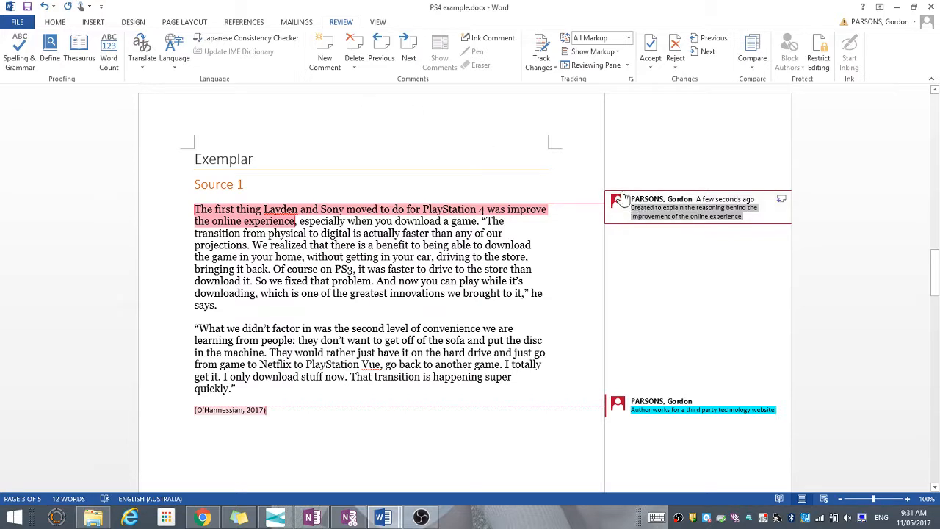
right_click(657, 214)
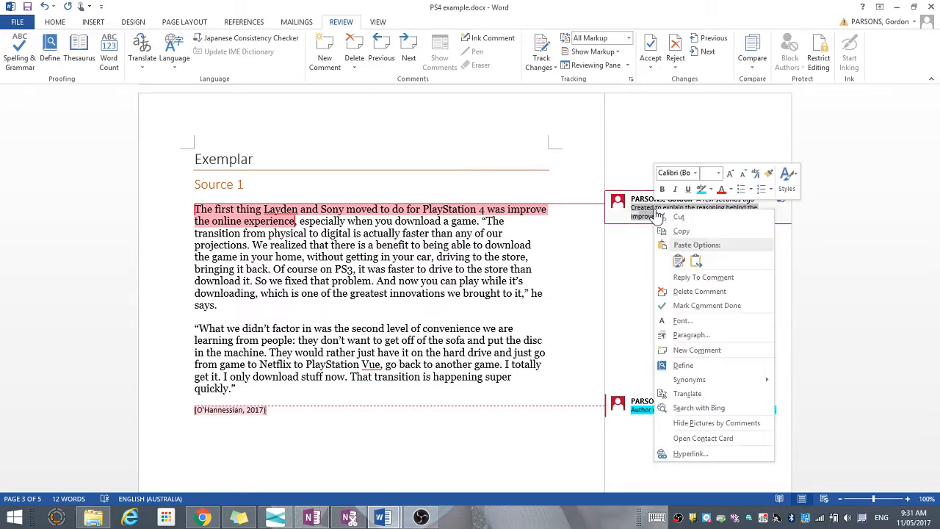
left_click(701, 189)
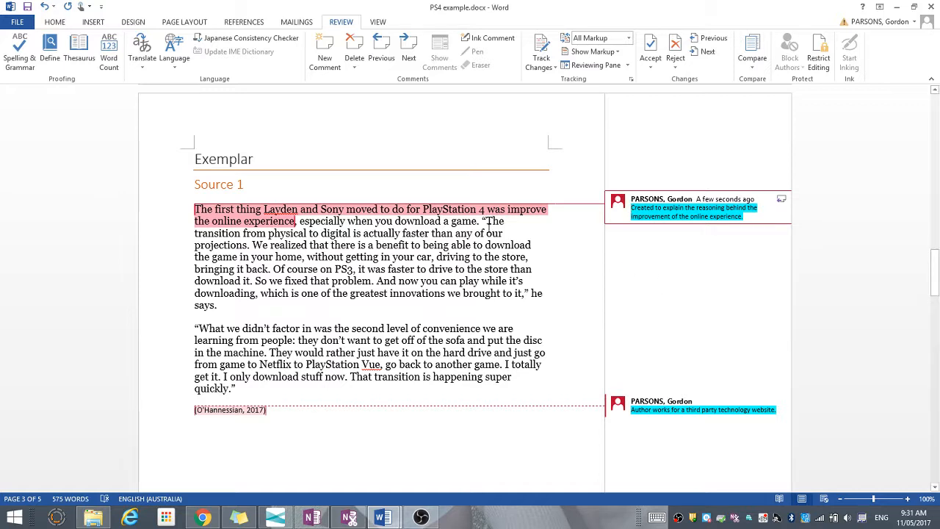
left_click_drag(480, 220, 527, 292)
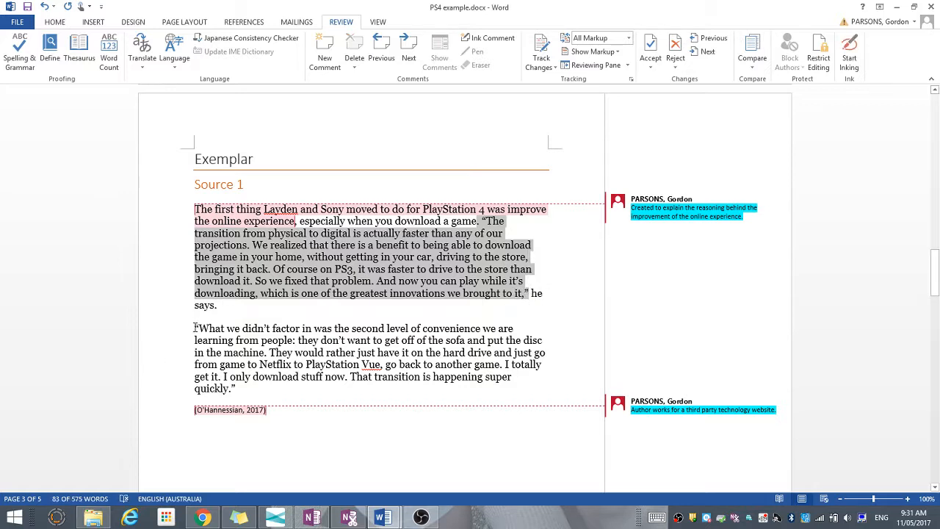
left_click_drag(195, 328, 237, 390)
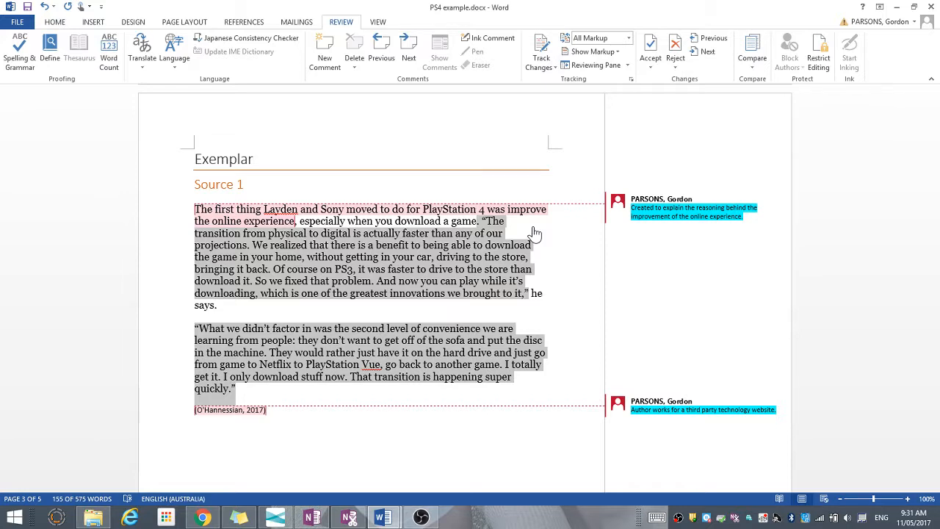
left_click(397, 269)
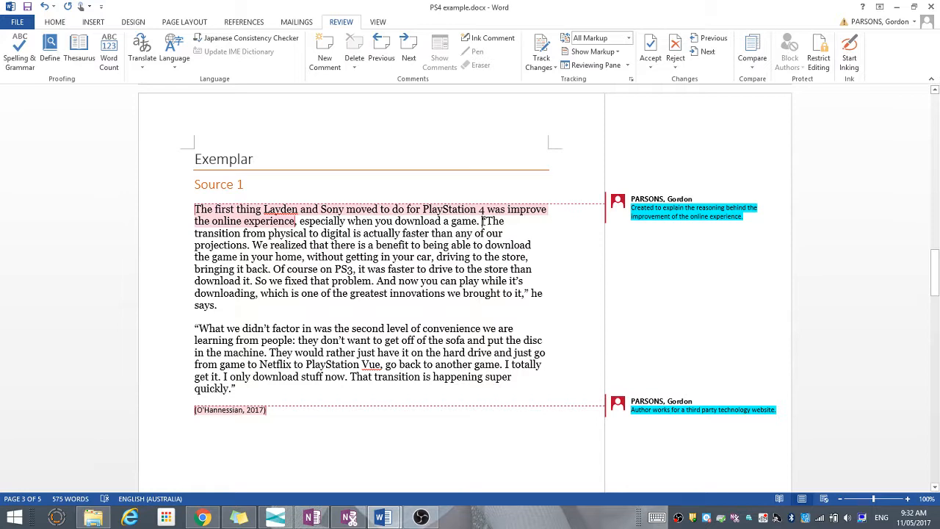
Step: Add a comment to the first quotation: "Quote is from a Sony spokesperson – therefore shows some bias toward the improvement of the console."
left_click_drag(483, 221, 527, 293)
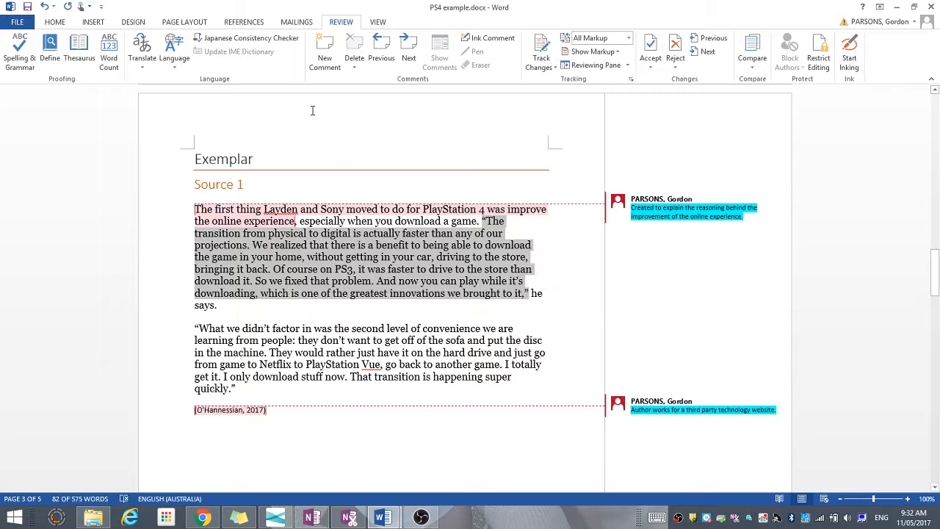
left_click(324, 58)
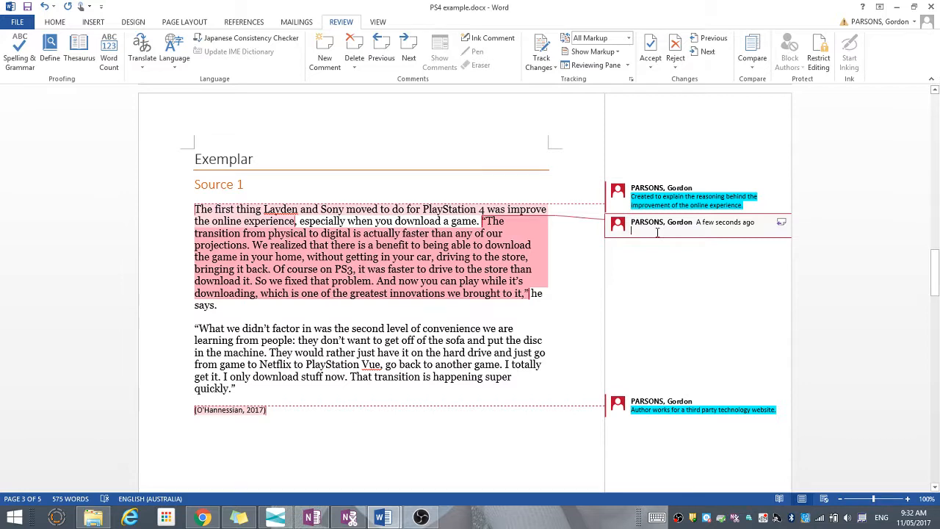
type("Quote is fr")
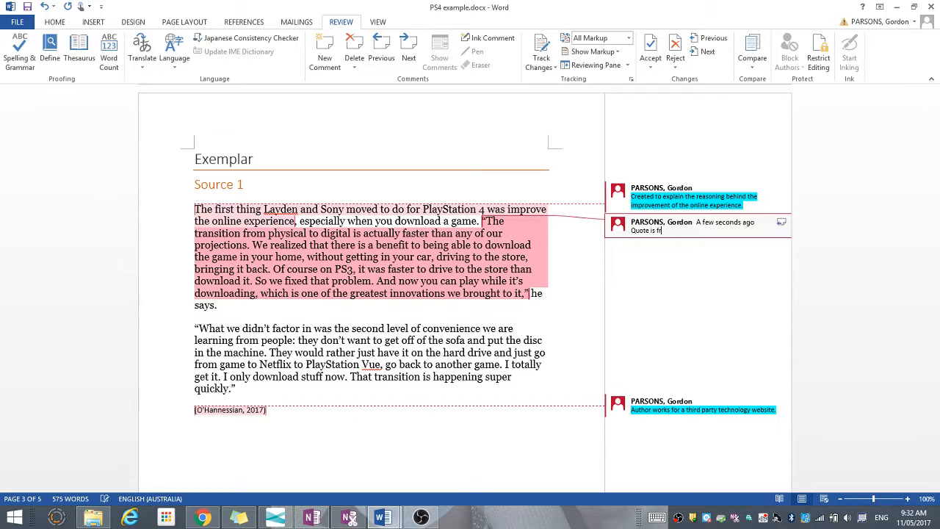
type("om a")
type(" Sony")
type(" spokesperso")
type("n")
type(" - therefore ")
type("shows")
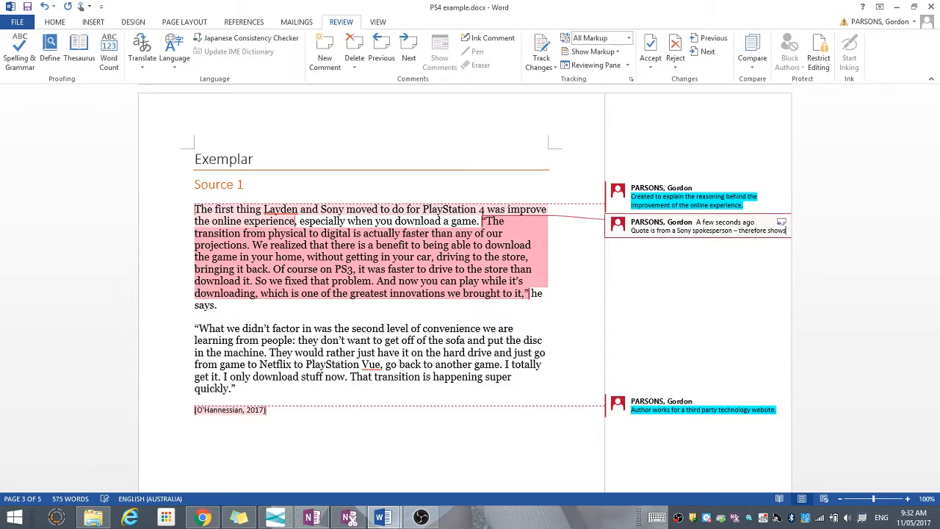
type(" some bias")
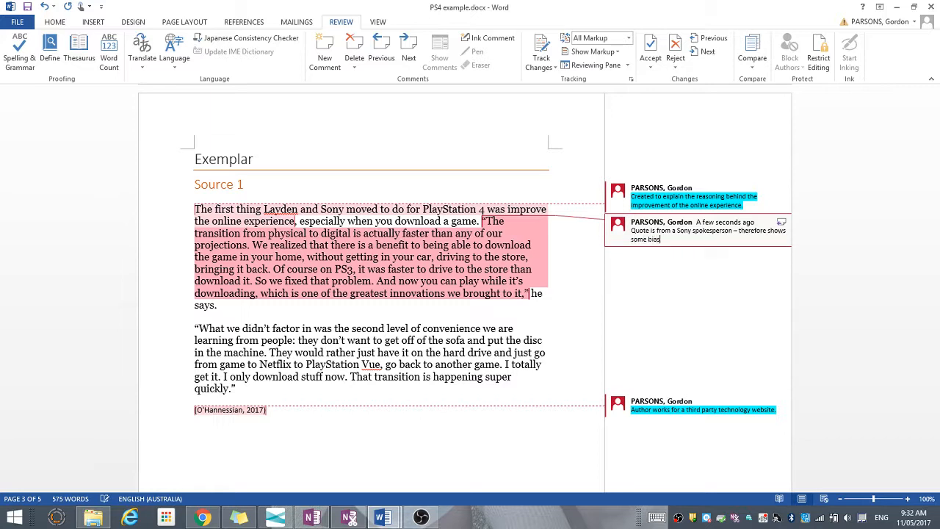
type(" tward the")
key("BackSpace")
key("BackSpace")
key("BackSpace")
key("BackSpace")
key("BackSpace")
key("BackSpace")
key("BackSpace")
key("BackSpace")
key("BackSpace")
type("toward the improvement of the console.")
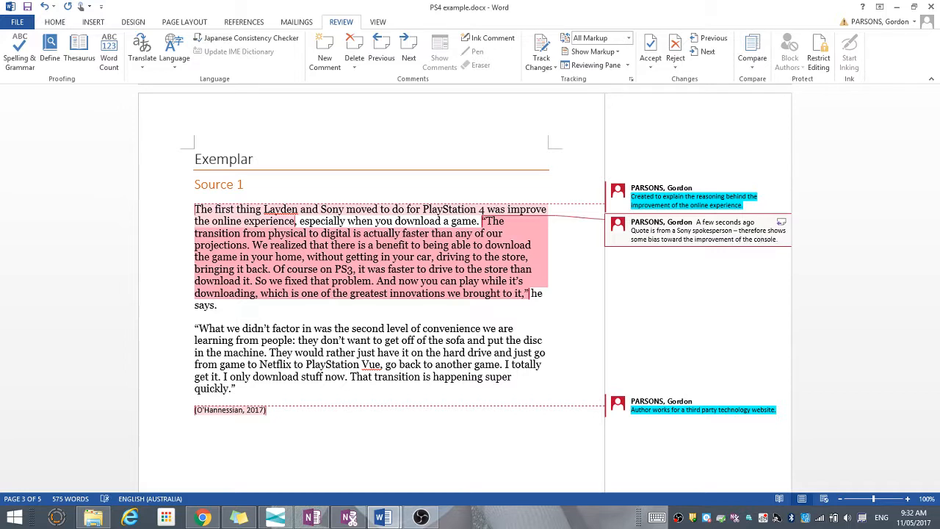
Step: Highlight the comment text about the Sony spokesperson's bias in the turquoise Credibility colour
left_click_drag(779, 239, 631, 230)
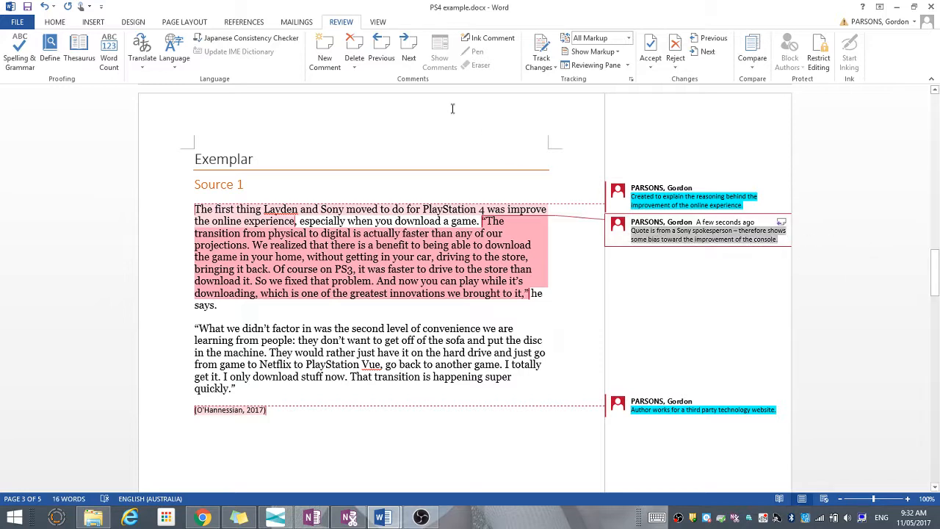
right_click(696, 243)
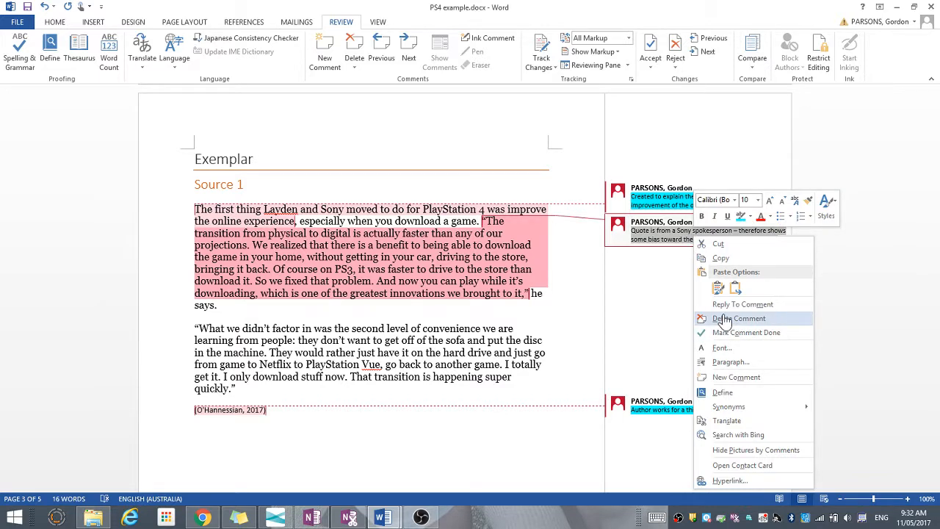
left_click(741, 216)
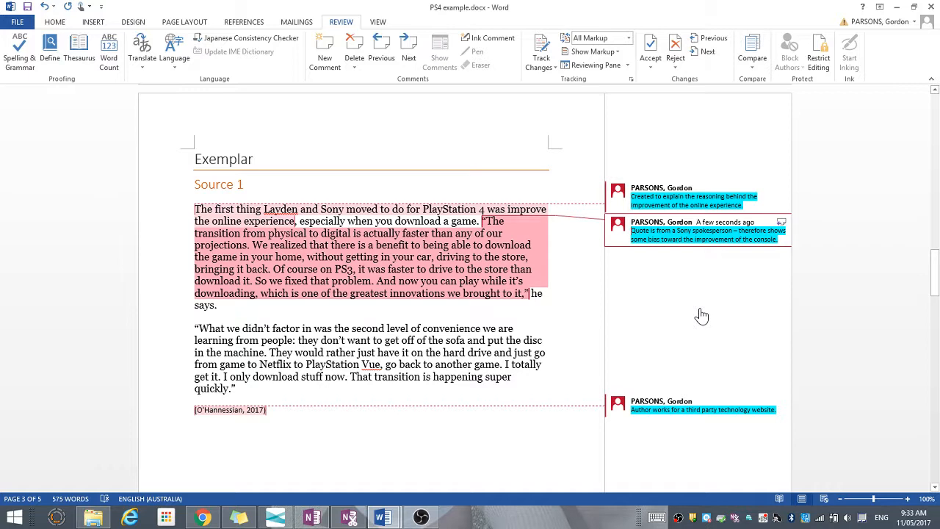
Step: Consult the Credibility, Utility and Perspective question table in the other open document, and return to the PS4 example document
left_click(461, 282)
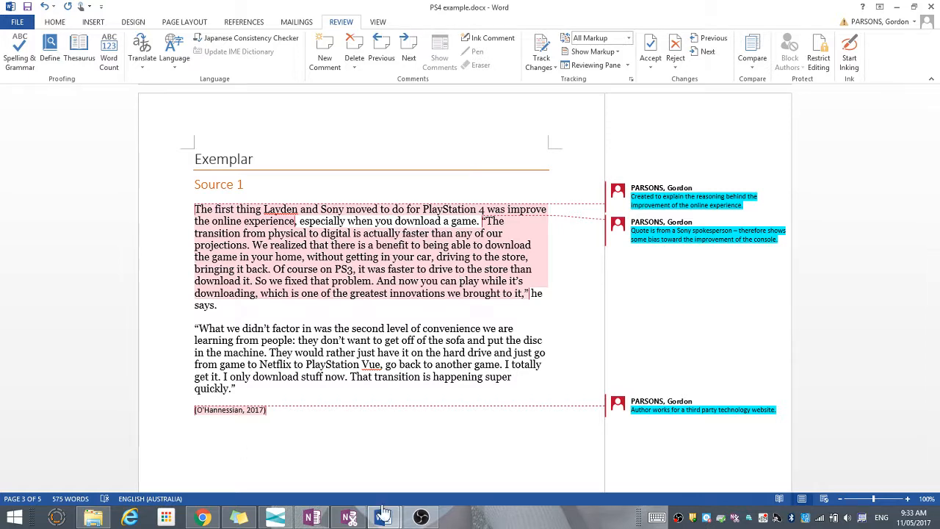
mouse_move(384, 512)
left_click(294, 440)
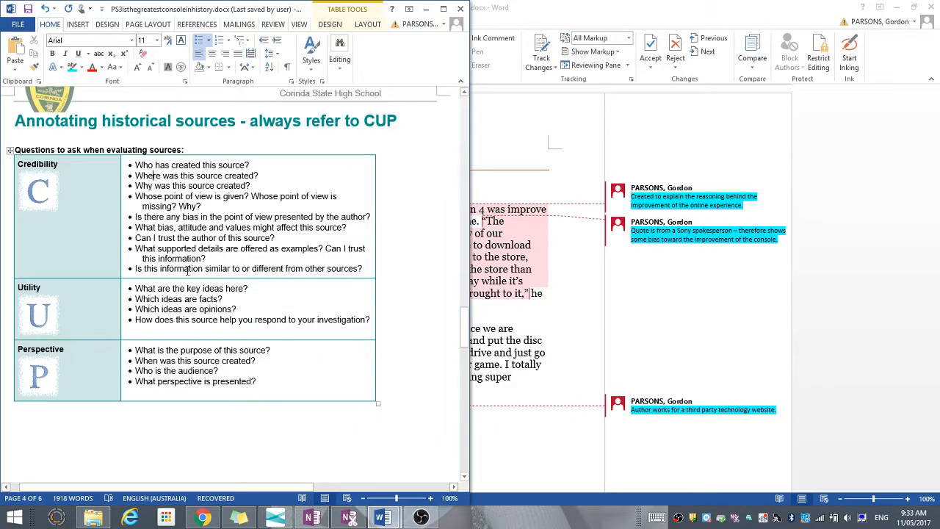
left_click(575, 307)
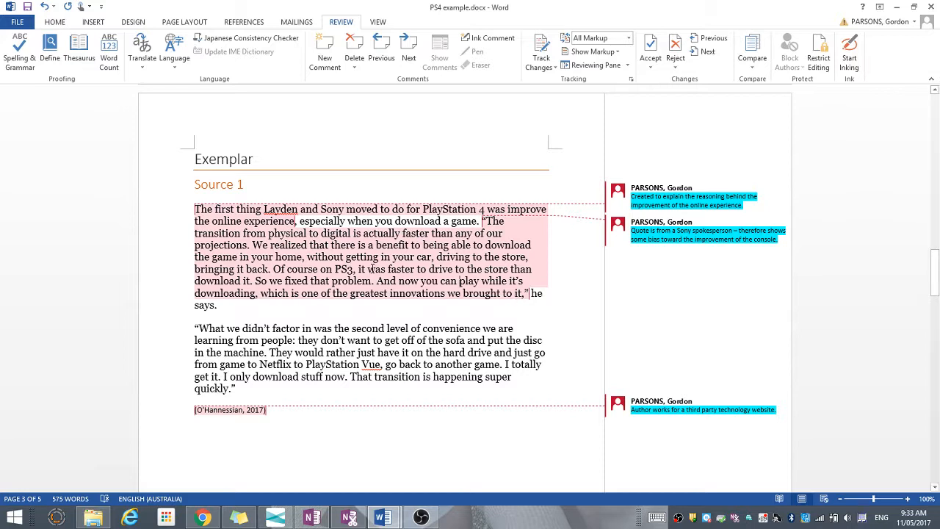
Step: Comment on the words "greatest innovations": "Key idea that the download capability of the PS4 is the greatest innovation."
mouse_move(329, 297)
left_click_drag(351, 293, 446, 301)
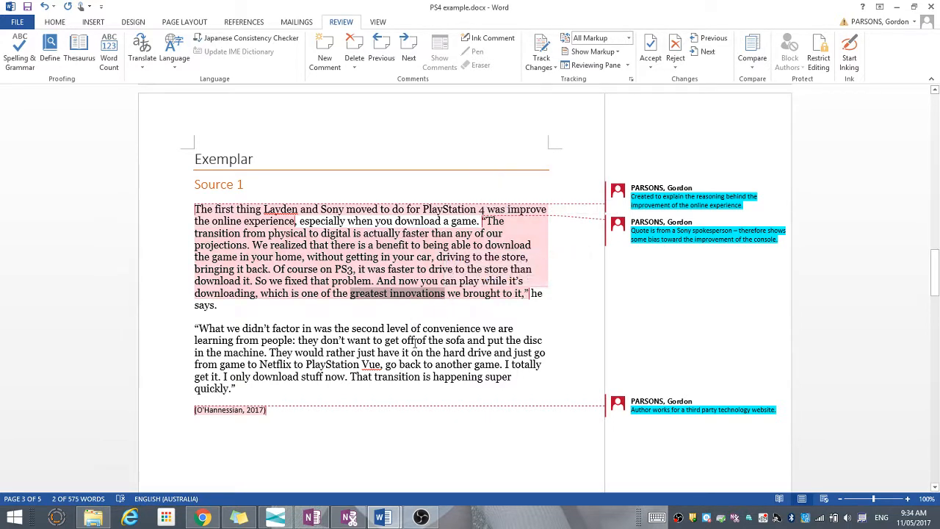
left_click(325, 66)
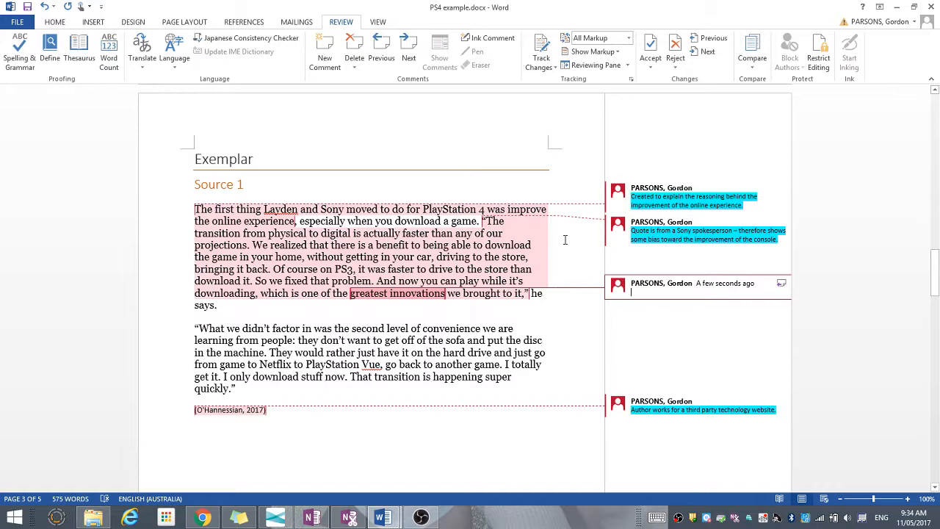
type("Key idea")
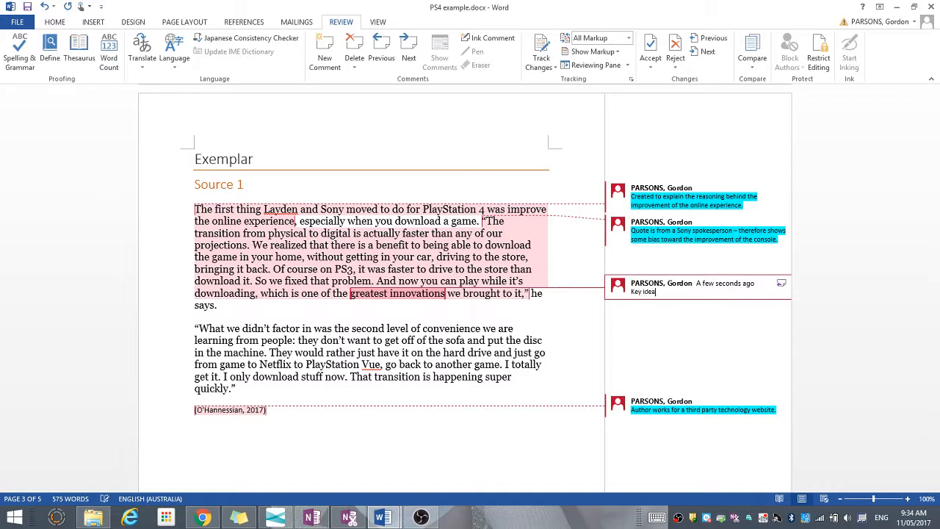
type(" that the download capability of the PS4")
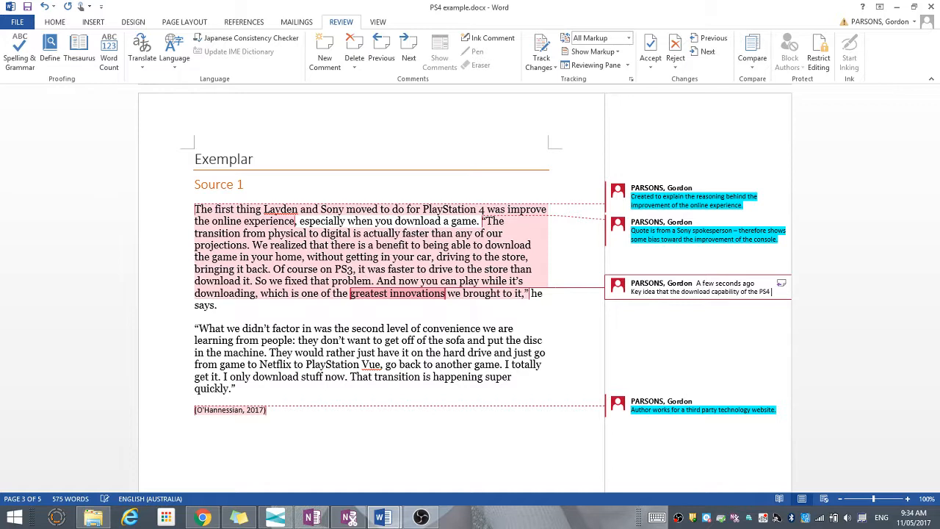
type(" is the grea")
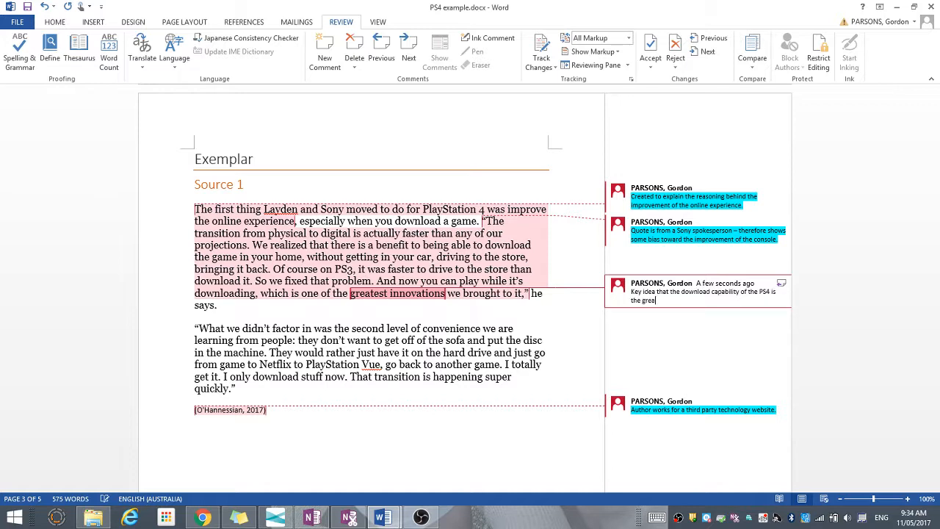
type("test innovation.")
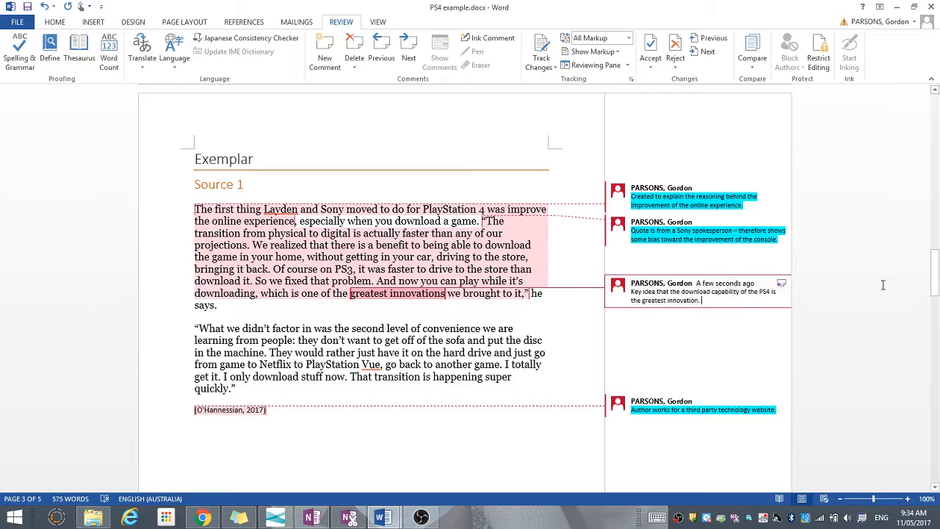
Step: Highlight the comment text about the PS4's download capability in pink
left_click(936, 286)
mouse_move(935, 286)
left_mouse_down()
mouse_move(932, 204)
mouse_move(934, 284)
left_mouse_up()
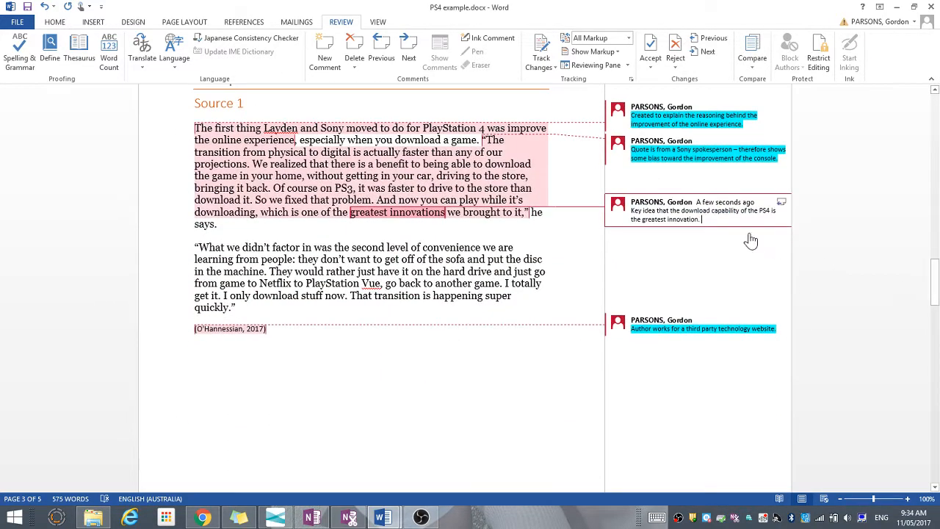
left_click_drag(656, 226, 635, 210)
right_click(636, 213)
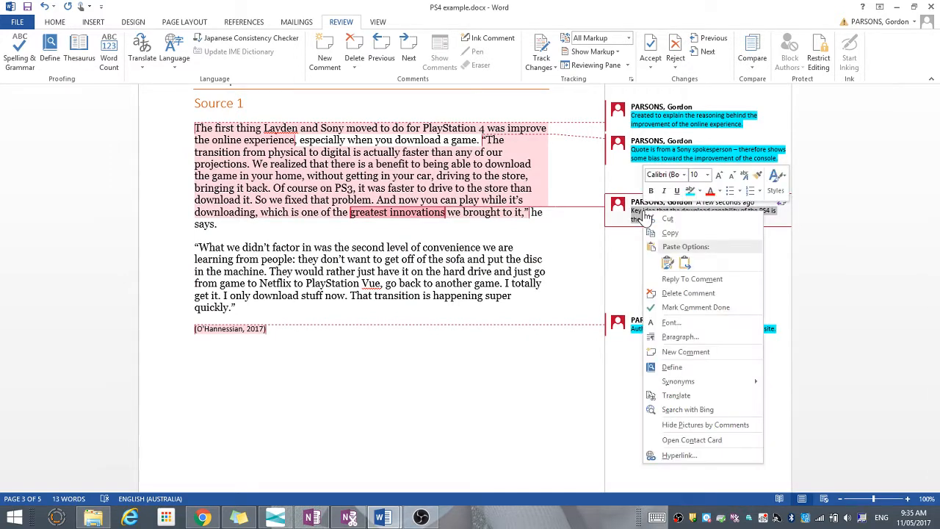
left_click(699, 191)
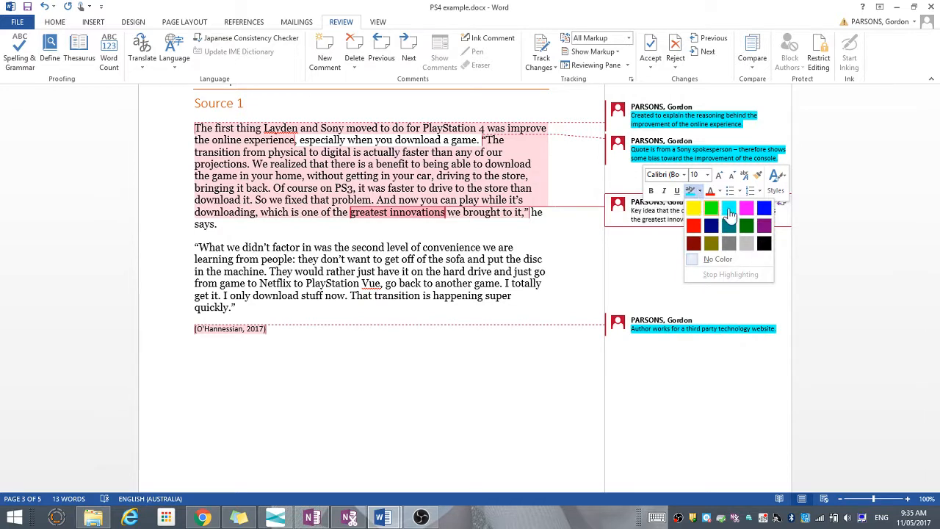
left_click(748, 209)
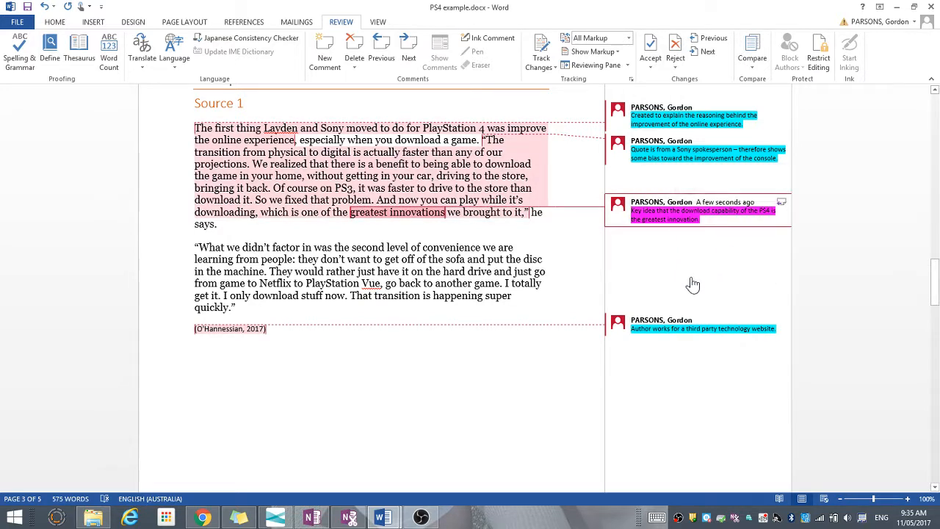
left_click(535, 257)
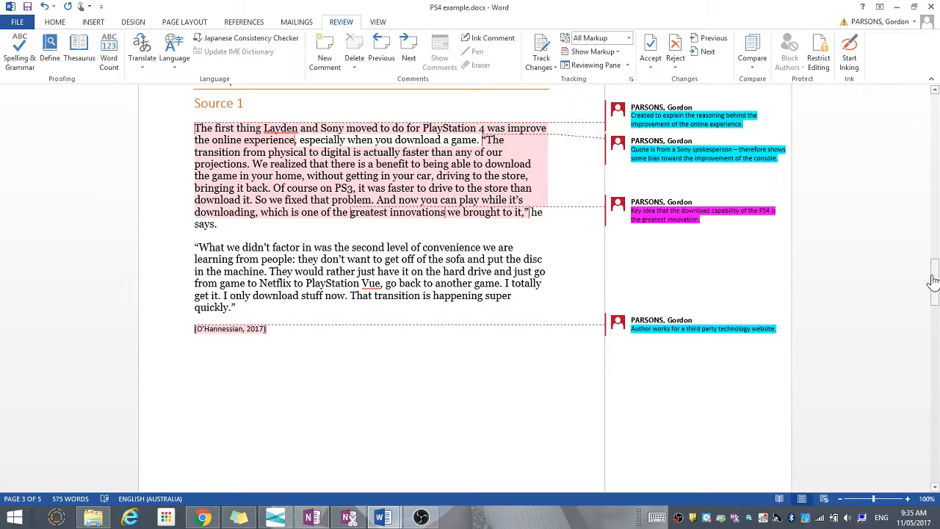
Step: Comment on the sentence from "They would rather just have it" through "back to another game.": "Opinion given by Sony spokesperson. Not factual."
left_click_drag(935, 283, 935, 286)
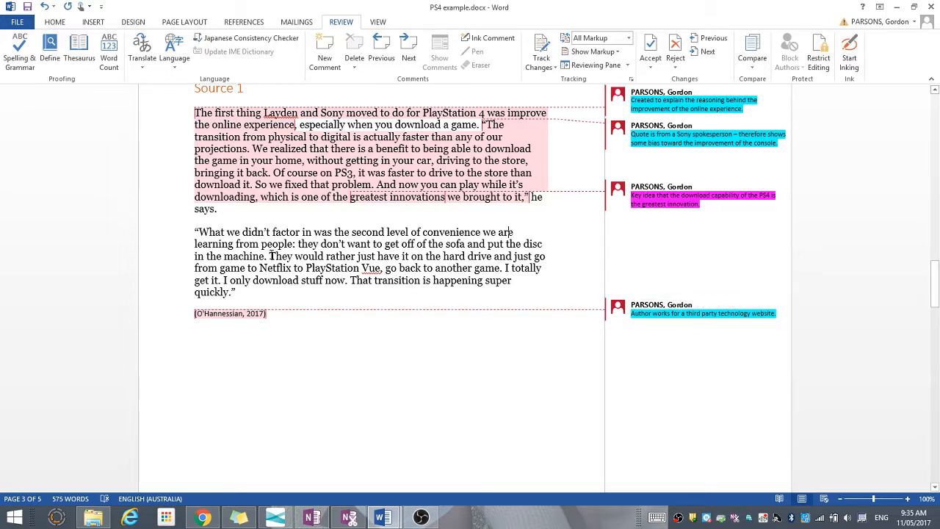
left_click_drag(269, 256, 505, 275)
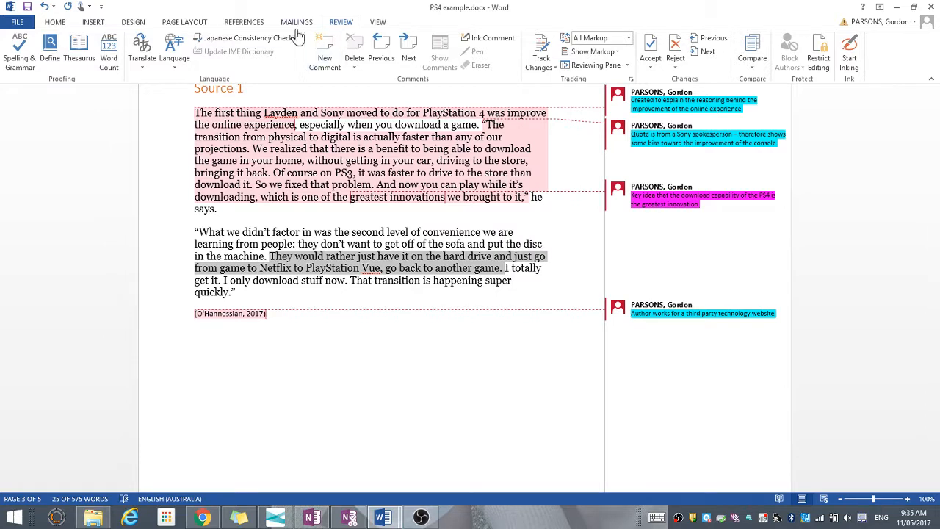
left_click(321, 54)
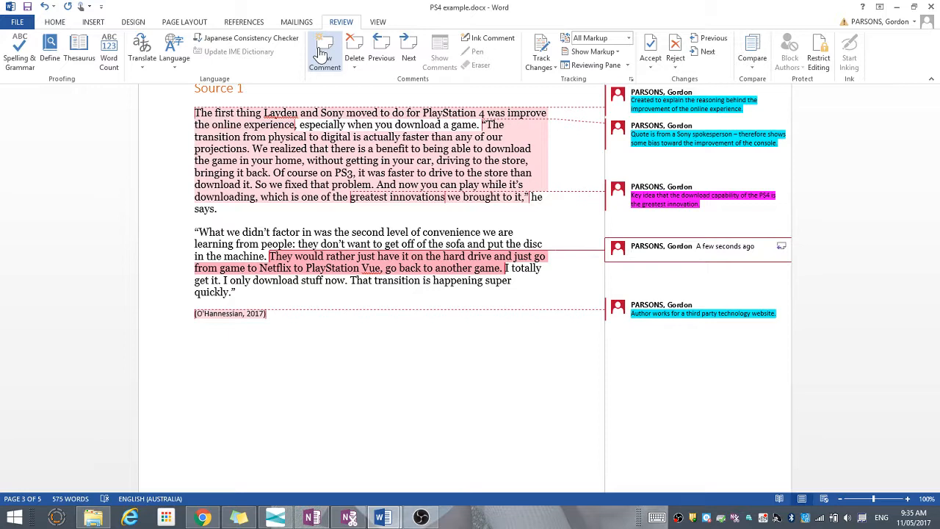
type("Opinion given by Sony spokesperson")
type(". Not")
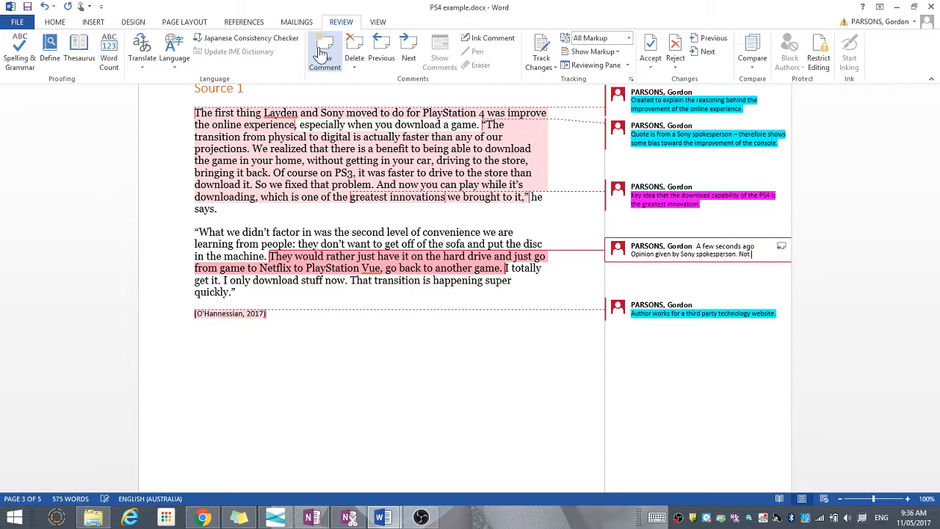
type(" factual.")
Step: Highlight the comment text about the Sony spokesperson's opinion in pink
left_click_drag(776, 254, 641, 265)
left_click_drag(935, 293, 927, 273)
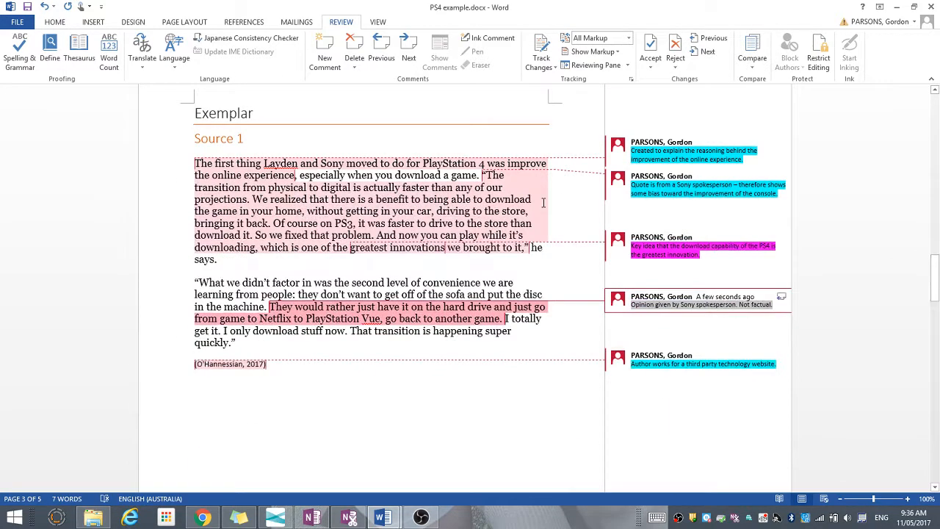
right_click(679, 311)
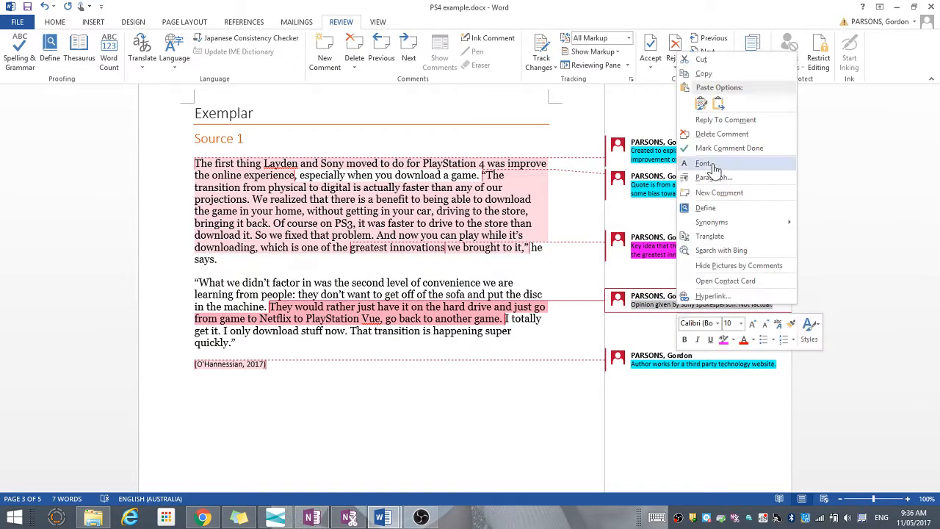
left_click(724, 340)
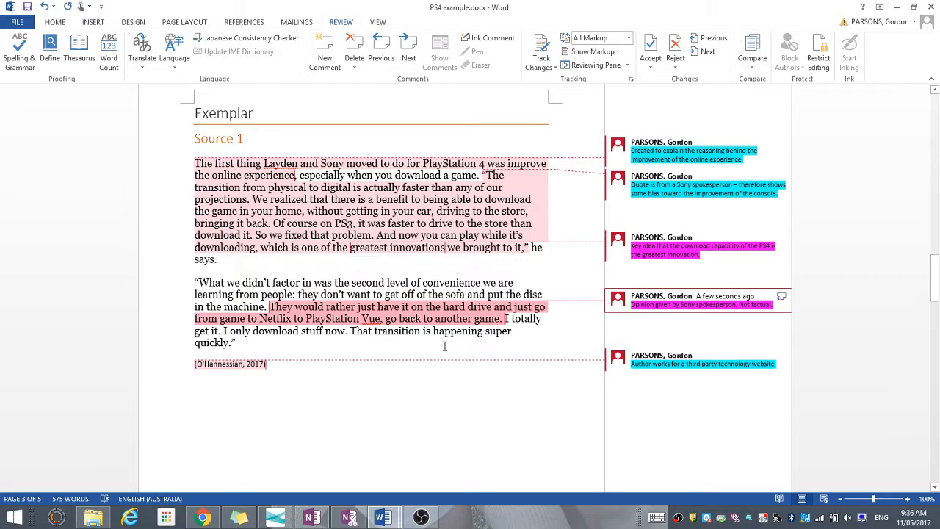
left_click(371, 342)
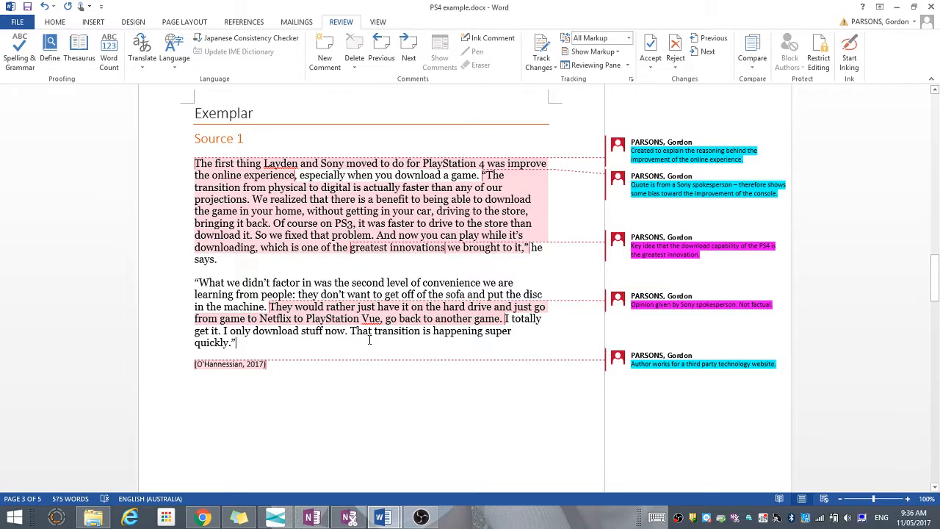
Step: Comment on "That transition is happening super quickly.": "Fact that the online experience is happening at a rapid rate."
left_click_drag(351, 331, 237, 343)
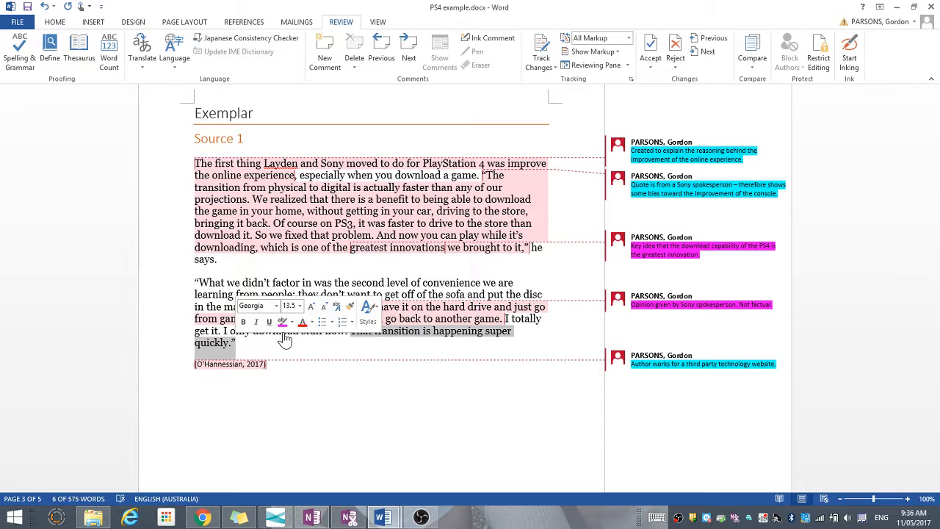
left_click(332, 56)
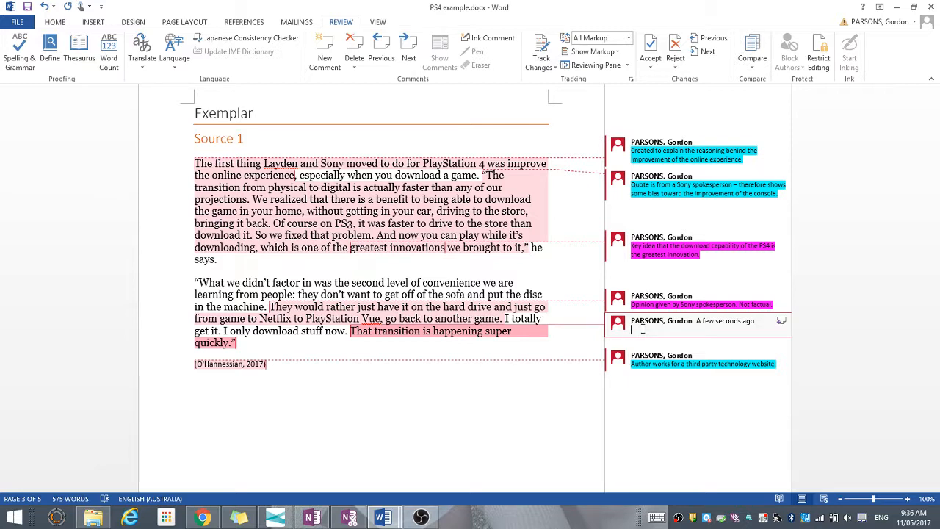
type("A")
key("BackSpace")
type("Fact that the online experience is ha")
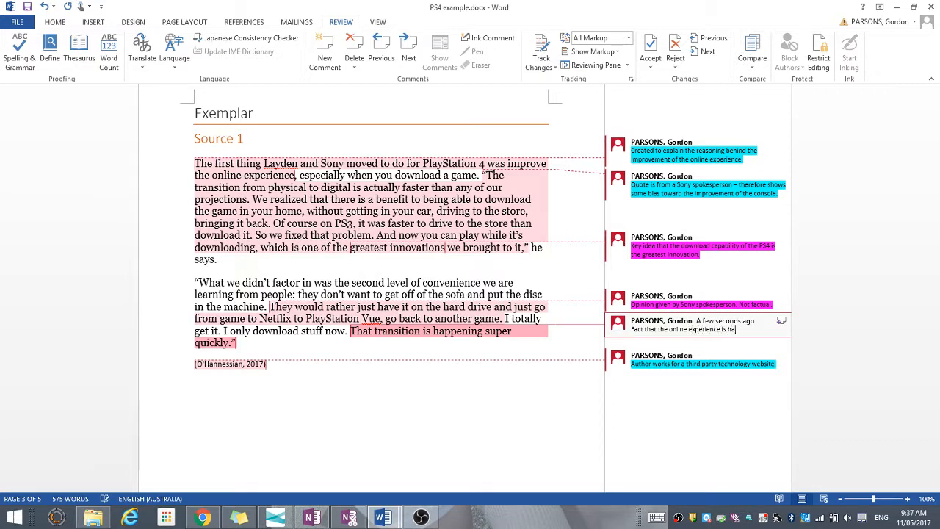
type("ppening at a rapid r")
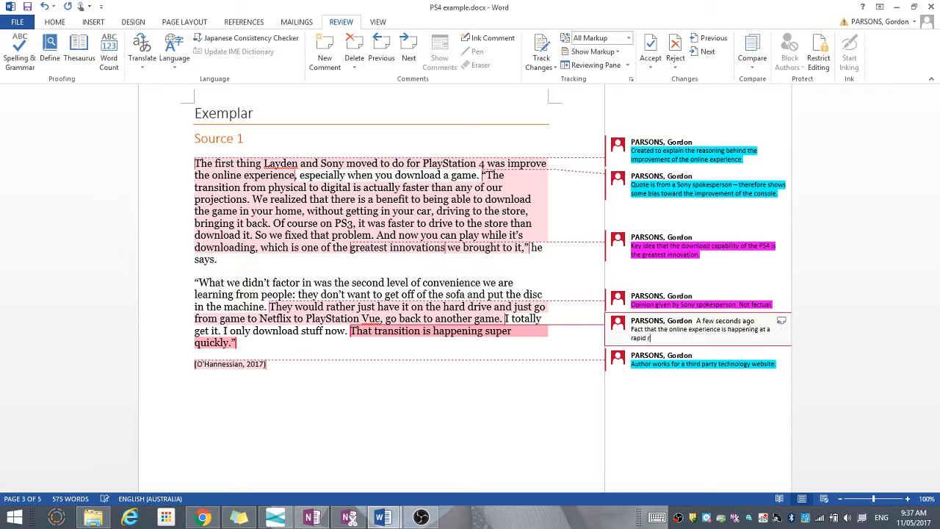
type("ate.")
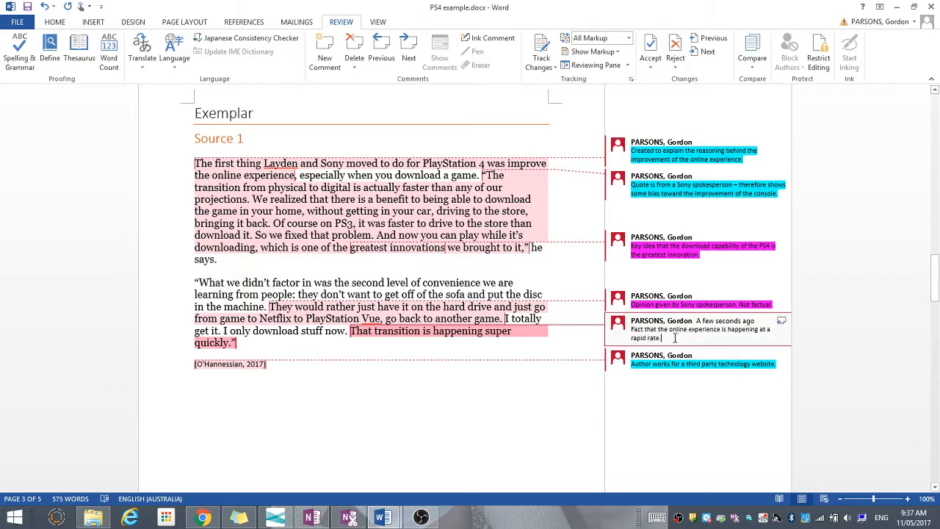
Step: Highlight the comment text about the rapid rate of the online experience in pink
triple_click(636, 332)
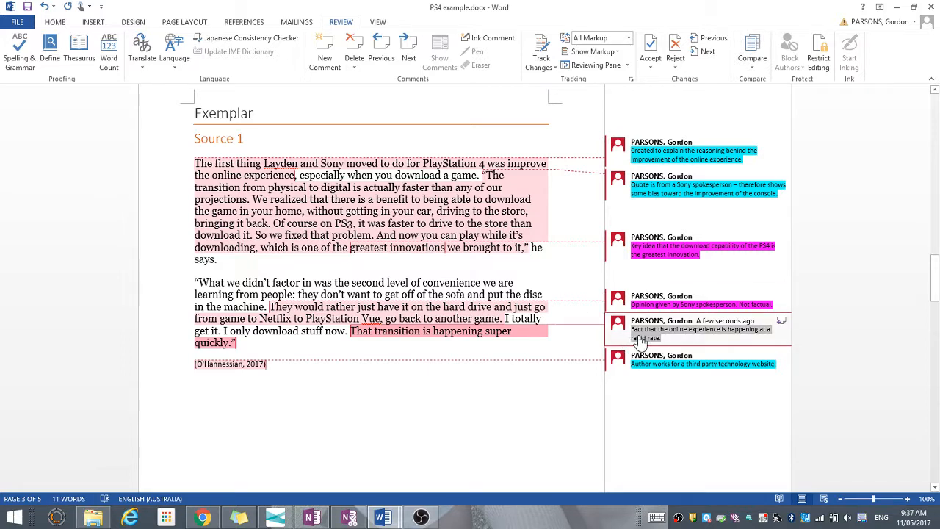
right_click(634, 343)
left_click(686, 372)
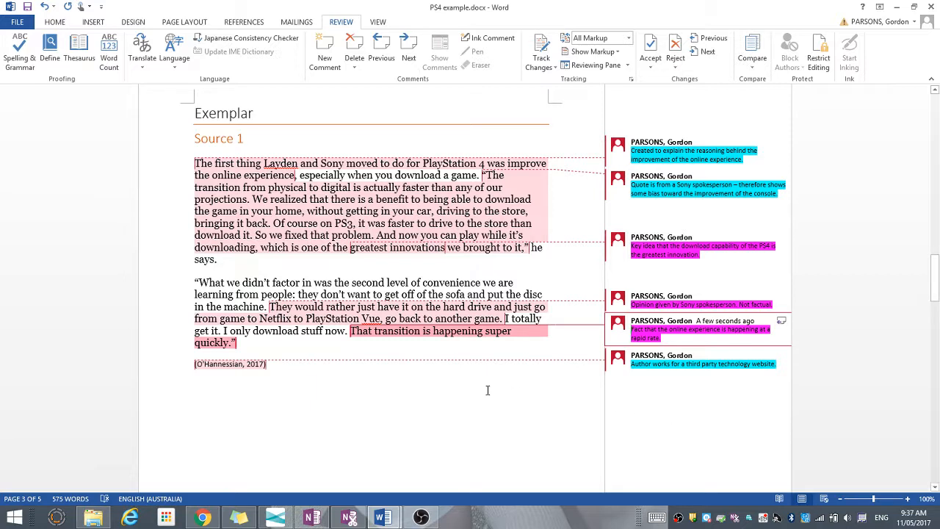
left_click(391, 297)
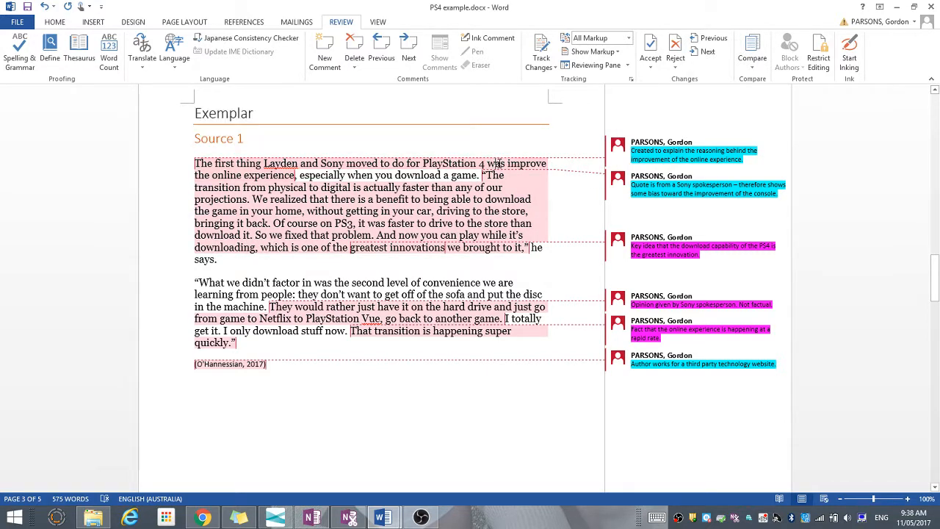
Step: Comment on "was improve the online experience": "Purpose is to inform a reader of the evolved online experience of the console."
left_click(253, 350)
left_click(472, 175)
left_click_drag(507, 163, 294, 176)
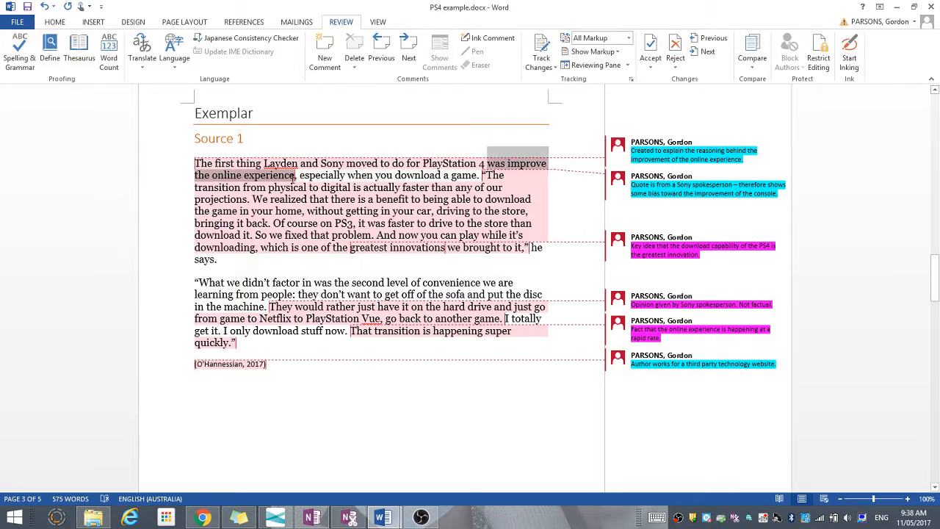
left_click(328, 50)
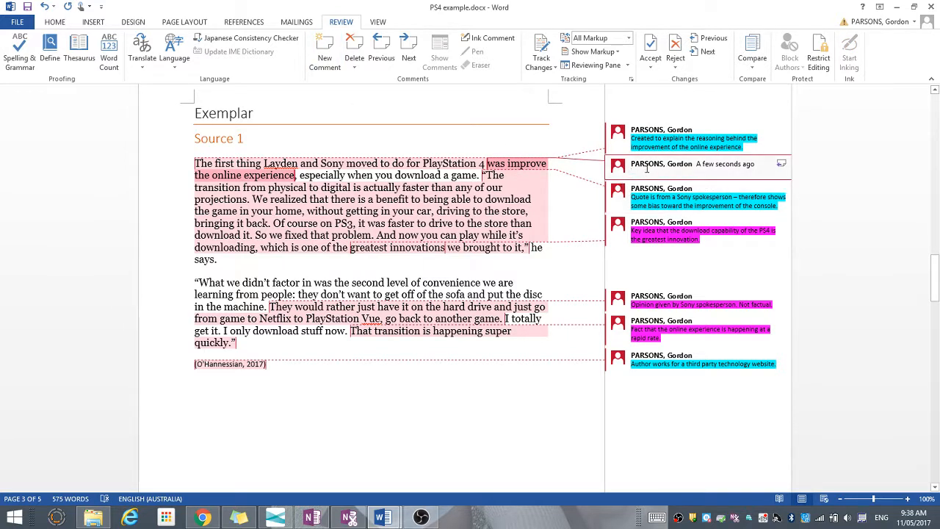
type("Purspose")
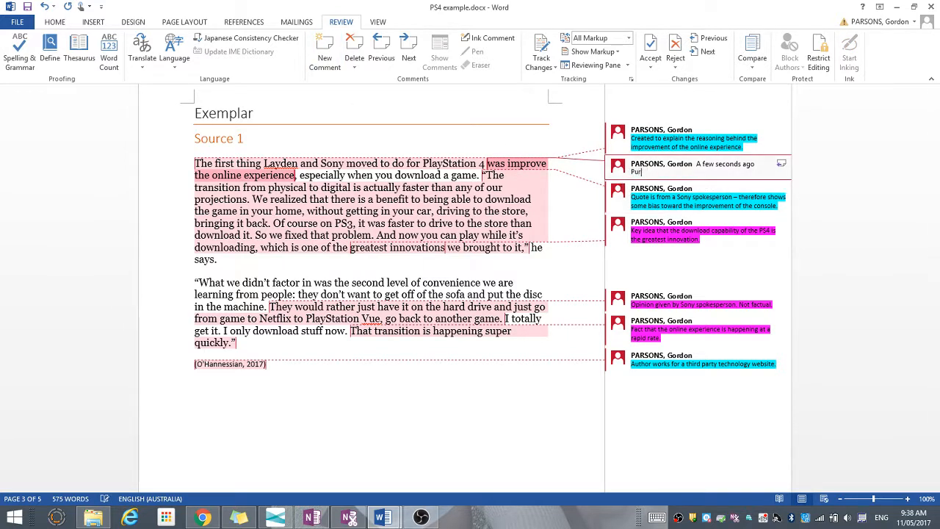
key("BackSpace")
key("BackSpace")
key("BackSpace")
key("BackSpace")
type("pose is to inform a reader of the evolved ")
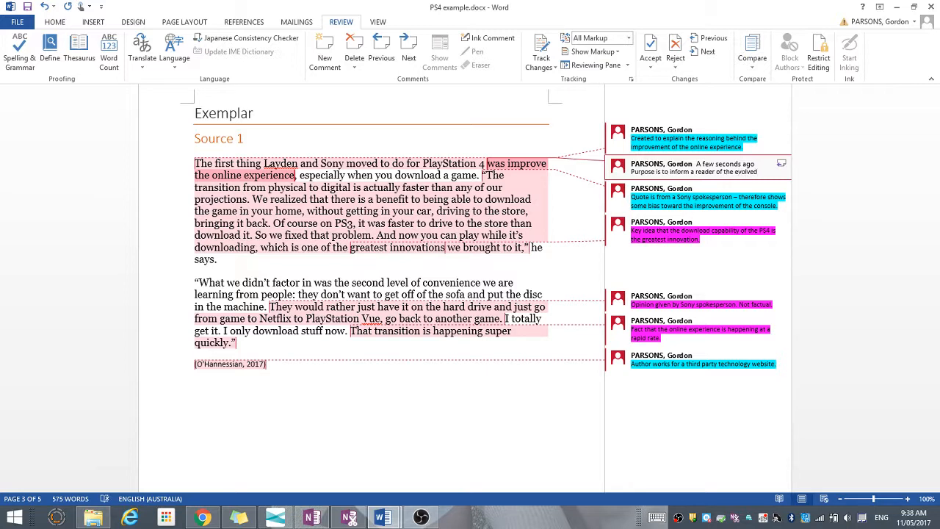
type("online experie")
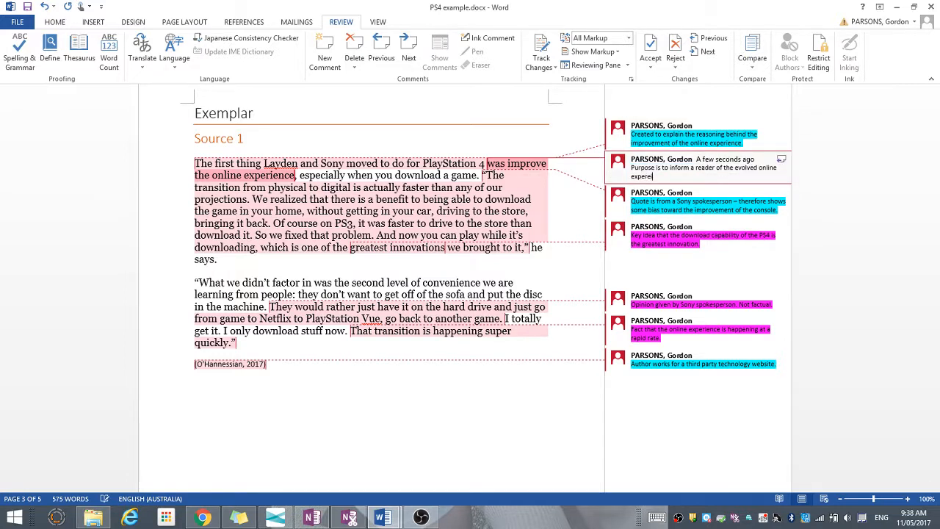
type("nce of the console.")
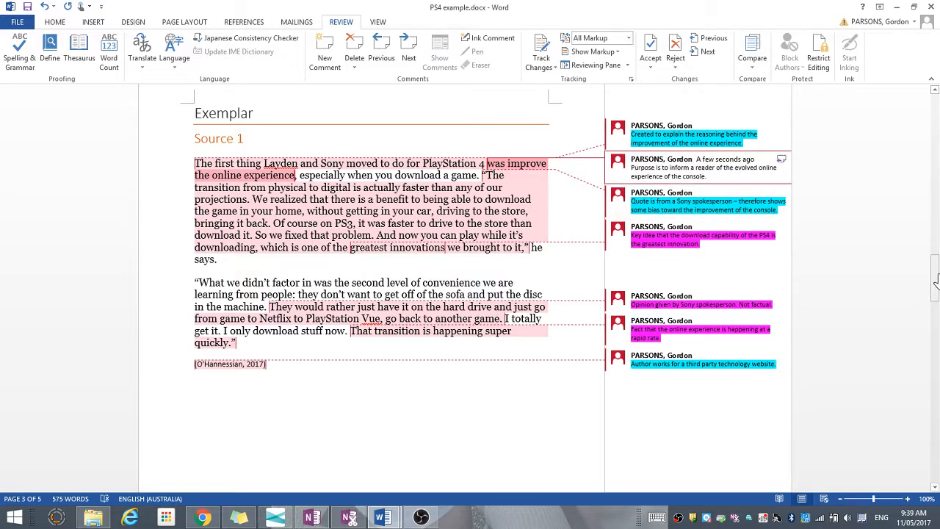
Step: Highlight the comment text about the purpose of informing a reader in yellow
mouse_move(935, 279)
left_mouse_down()
mouse_move(896, 210)
mouse_move(904, 275)
left_mouse_up()
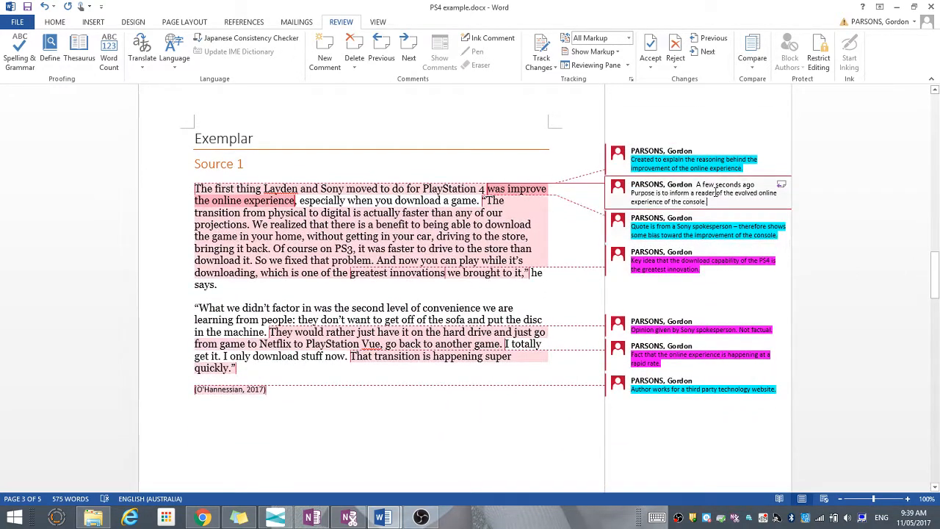
left_click_drag(711, 204, 632, 198)
right_click(639, 198)
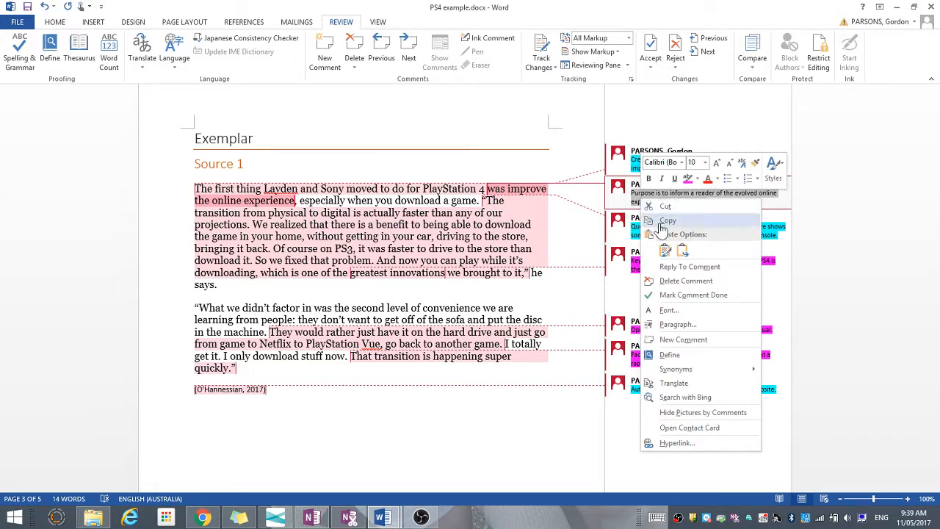
left_click(697, 179)
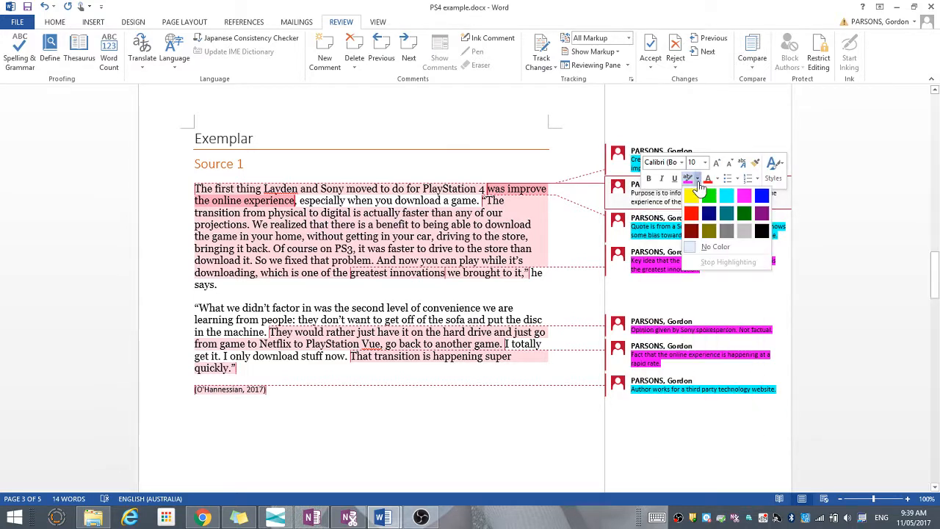
left_click(691, 194)
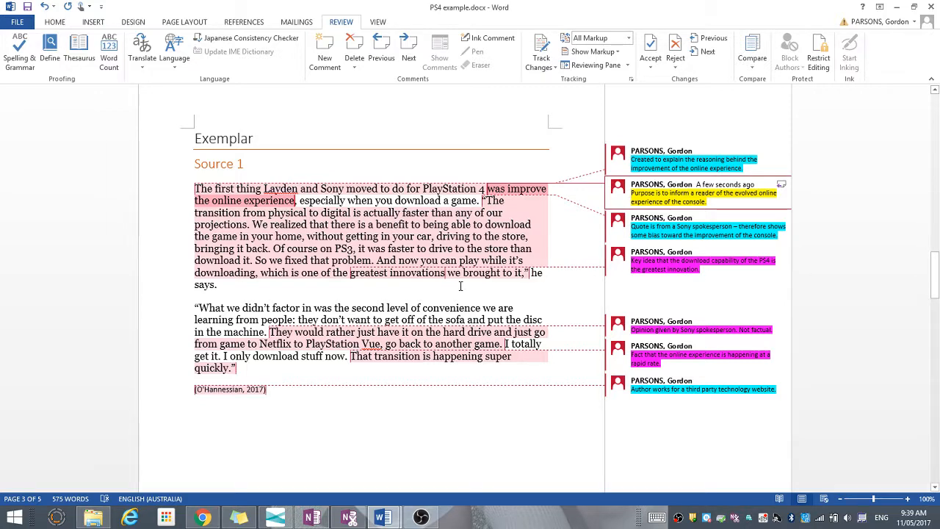
left_click_drag(935, 283, 934, 288)
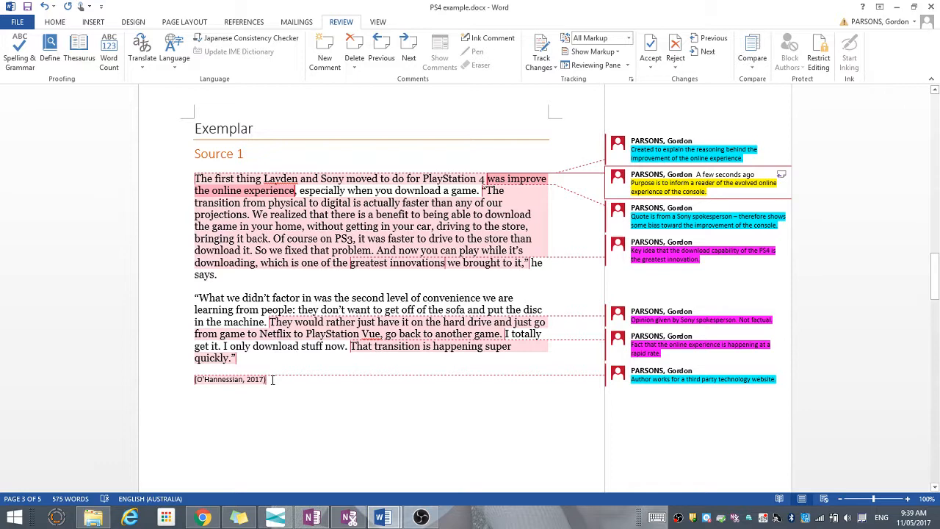
left_click(253, 380)
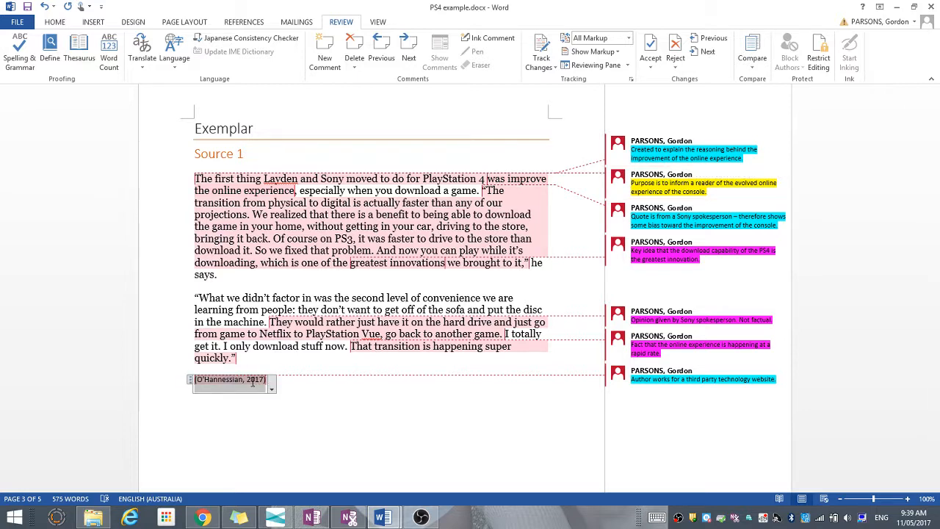
double_click(253, 380)
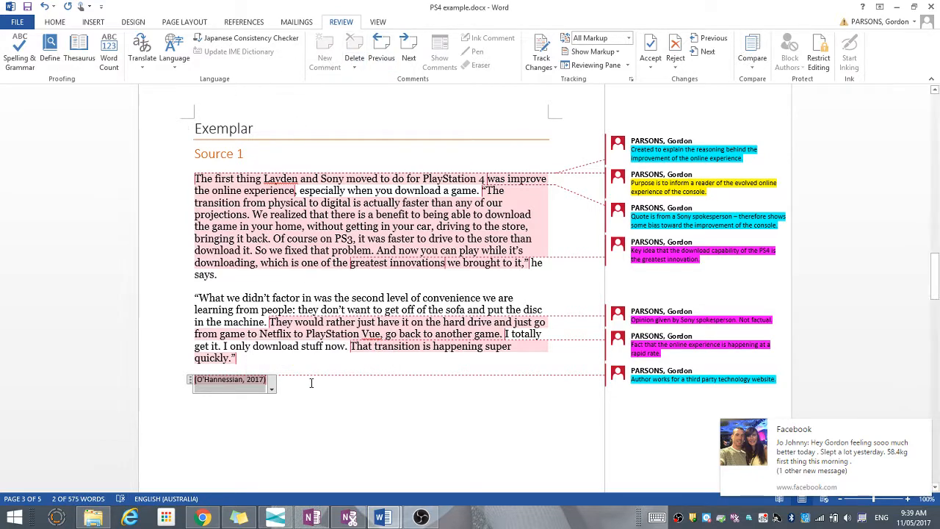
left_click(307, 425)
left_click(265, 381)
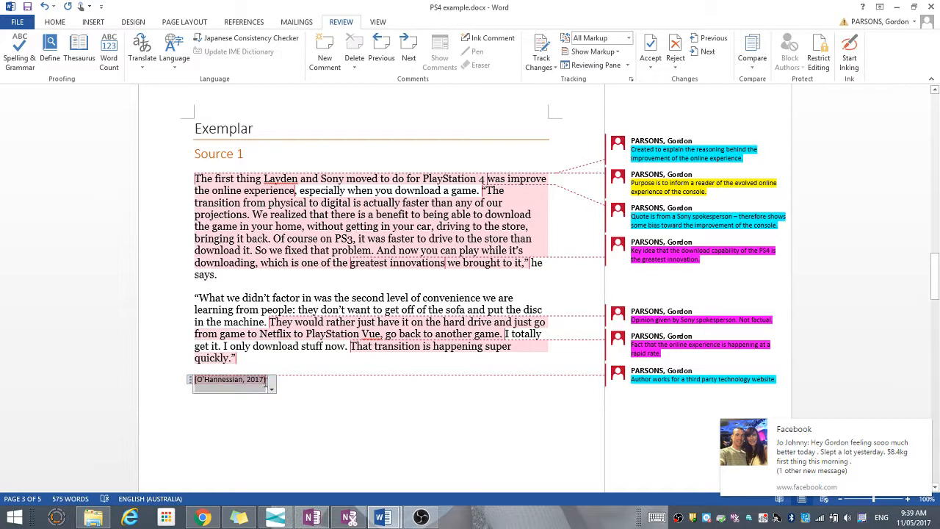
left_click(324, 400)
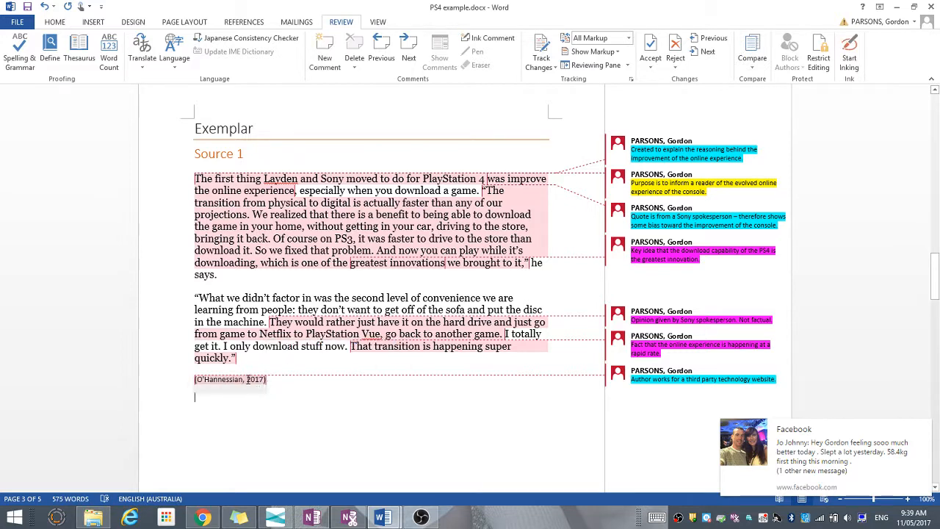
left_click_drag(246, 380, 267, 381)
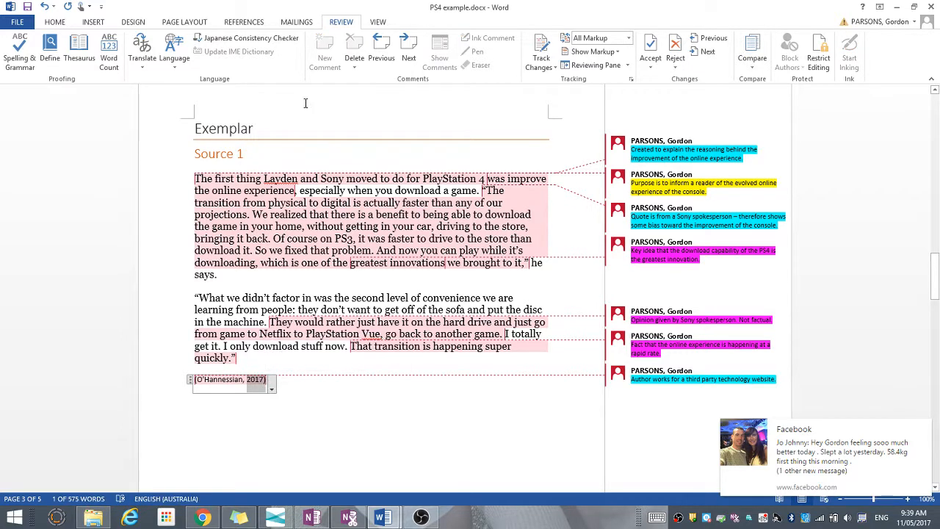
left_click(332, 396)
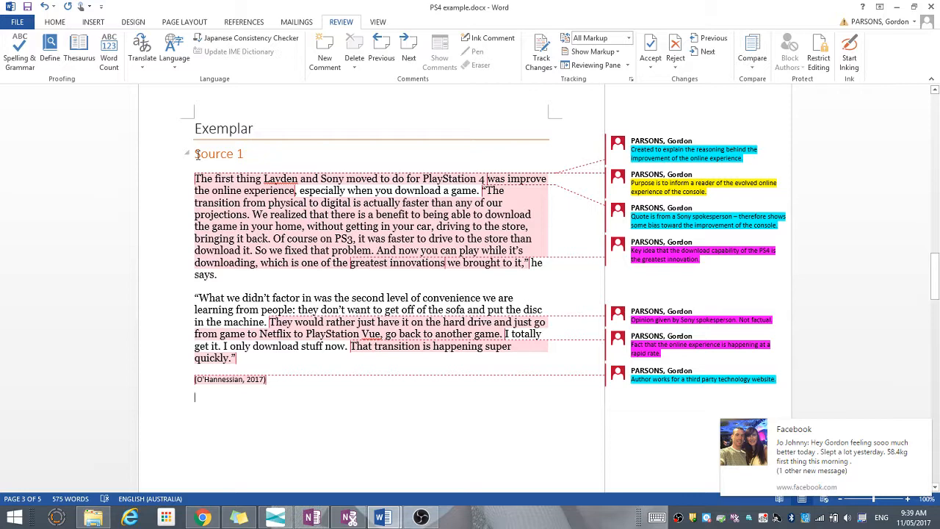
Step: Comment on the "Source 1" heading: "Created in 2017- source is very recent."
left_click_drag(197, 155, 252, 155)
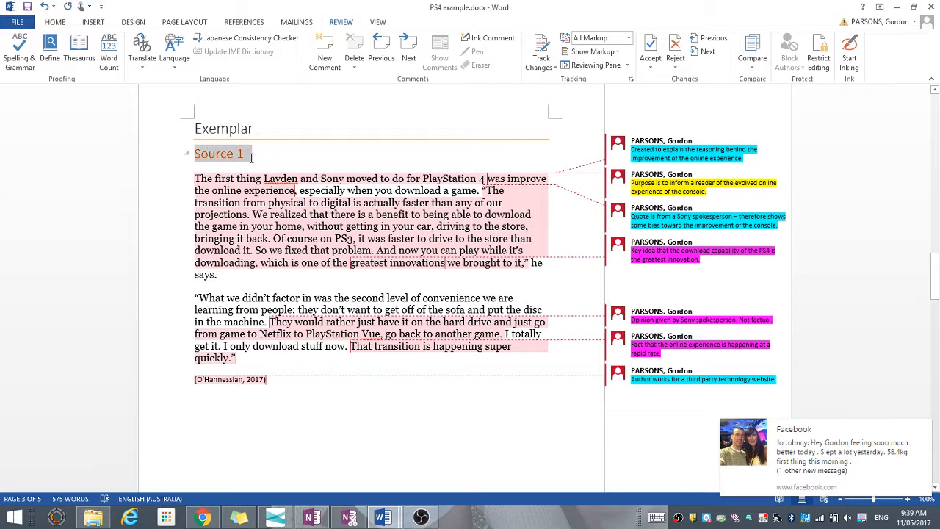
left_click(323, 62)
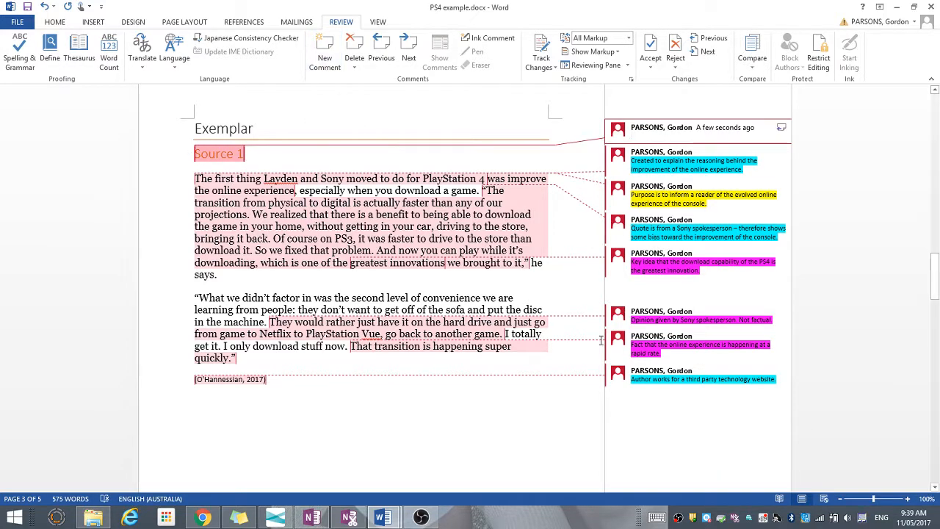
type("Create")
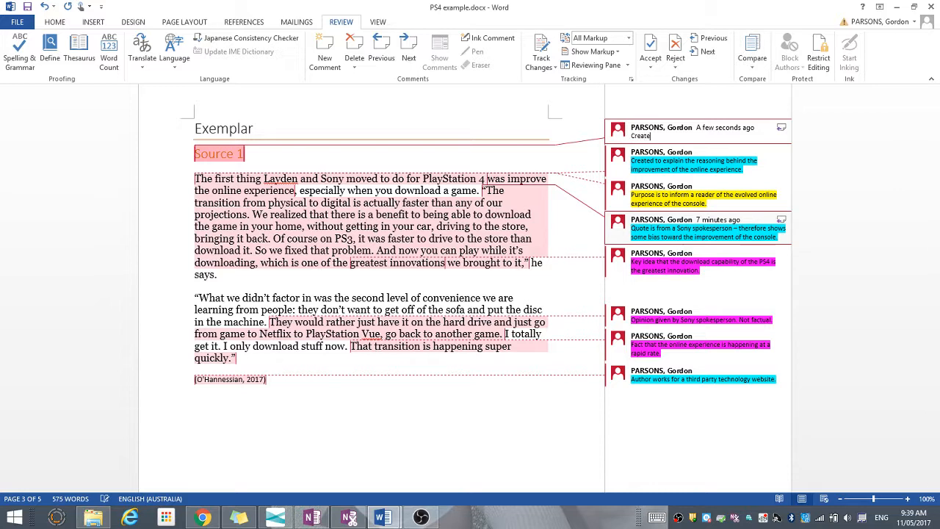
type("d in 2017- source is very recent.")
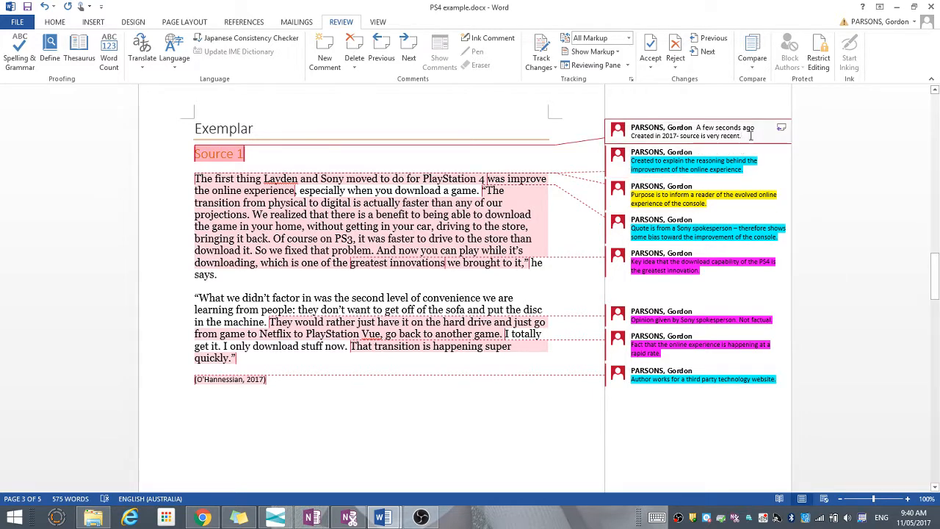
Step: Highlight the comment text about the source's 2017 creation date in yellow
left_click_drag(742, 136, 631, 136)
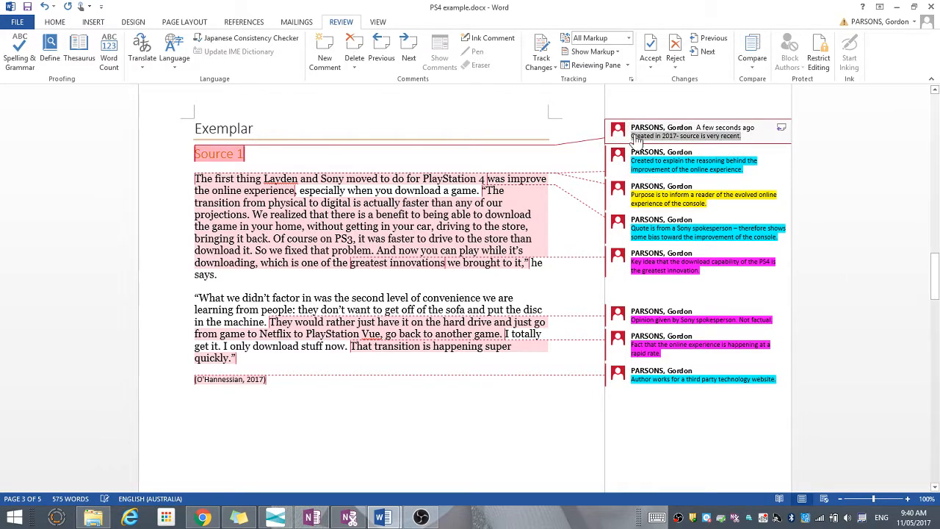
right_click(729, 136)
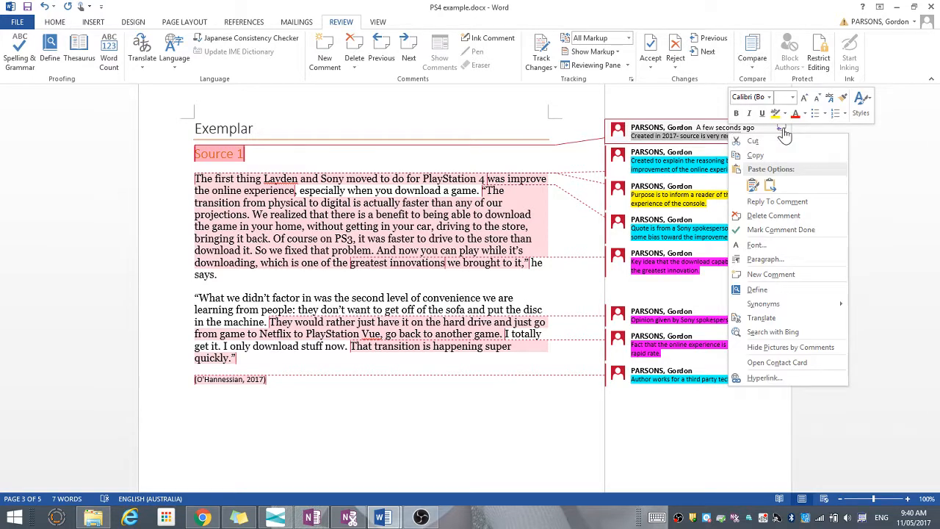
left_click(776, 115)
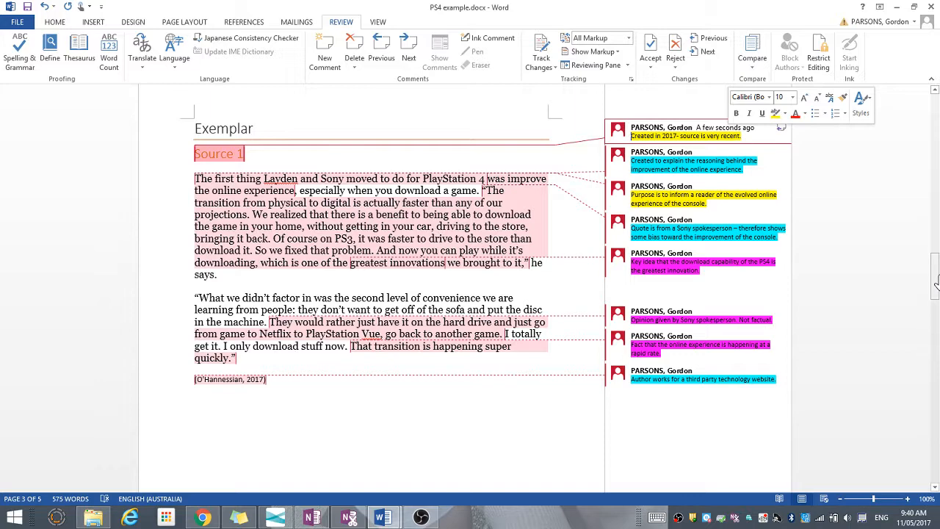
Step: Comment on "people" in the second paragraph: "Gamers? People looking to purchase a new console? People who have previously owned a Sony console."
left_click_drag(935, 283, 935, 285)
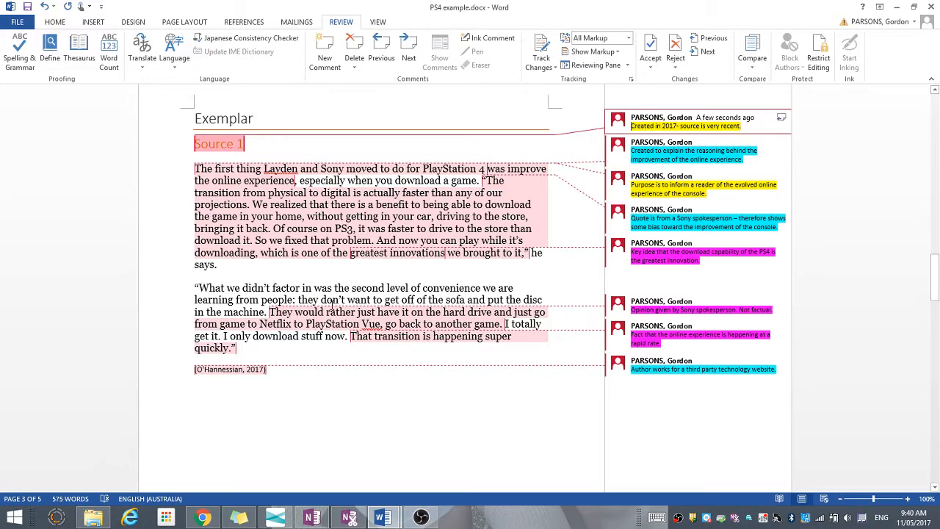
left_click_drag(292, 300, 261, 300)
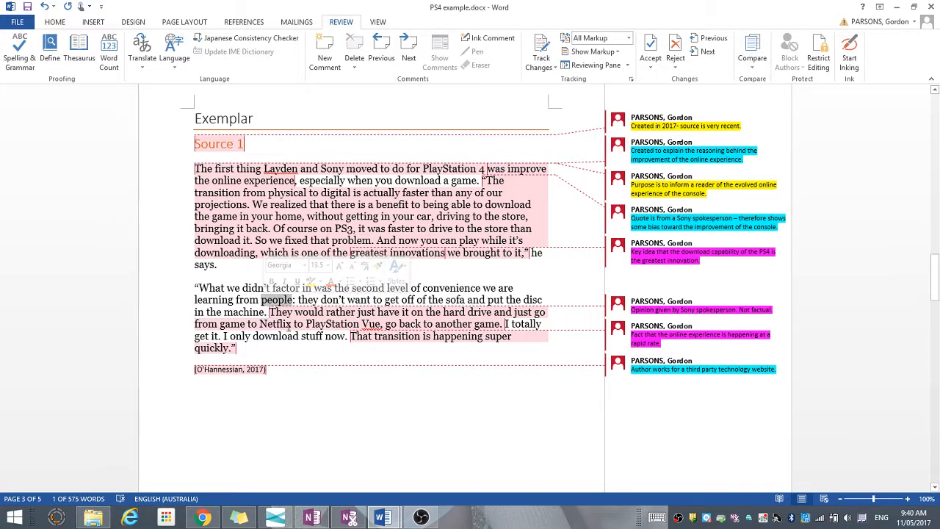
left_click(325, 59)
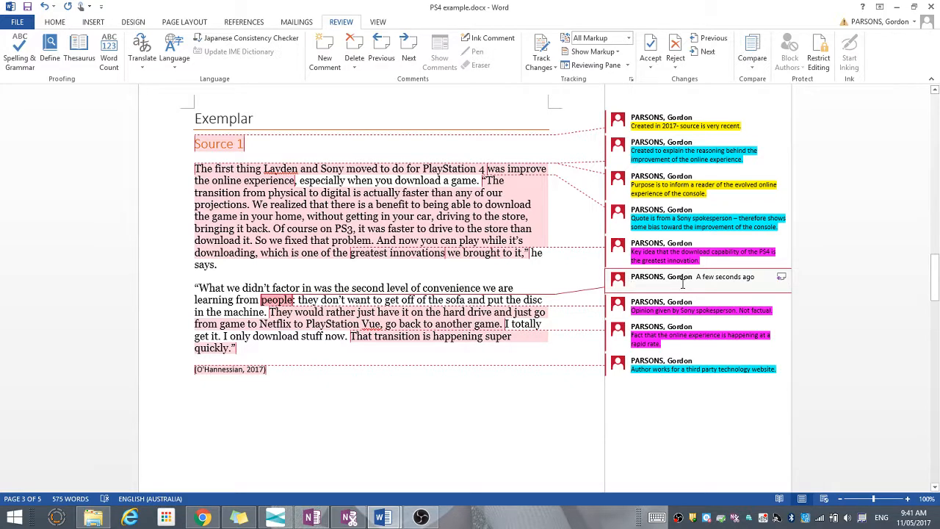
type("Gamers")
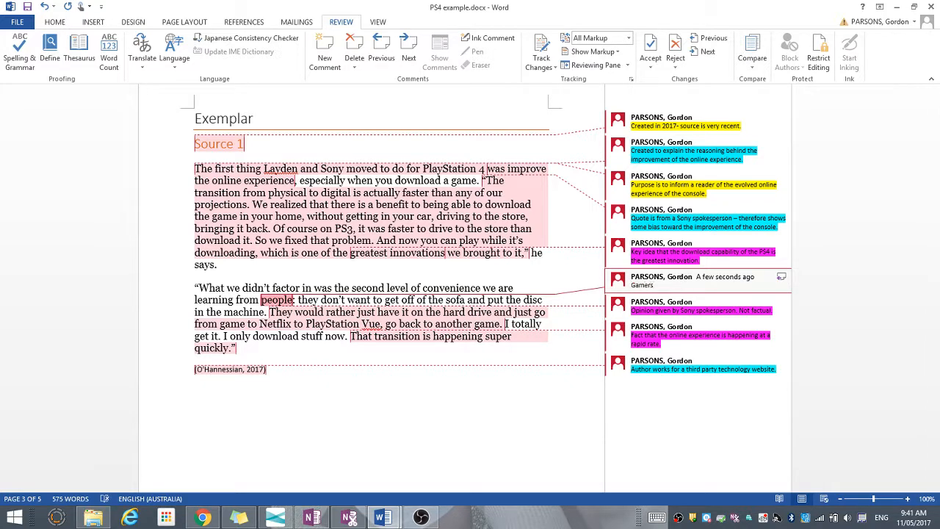
type("?")
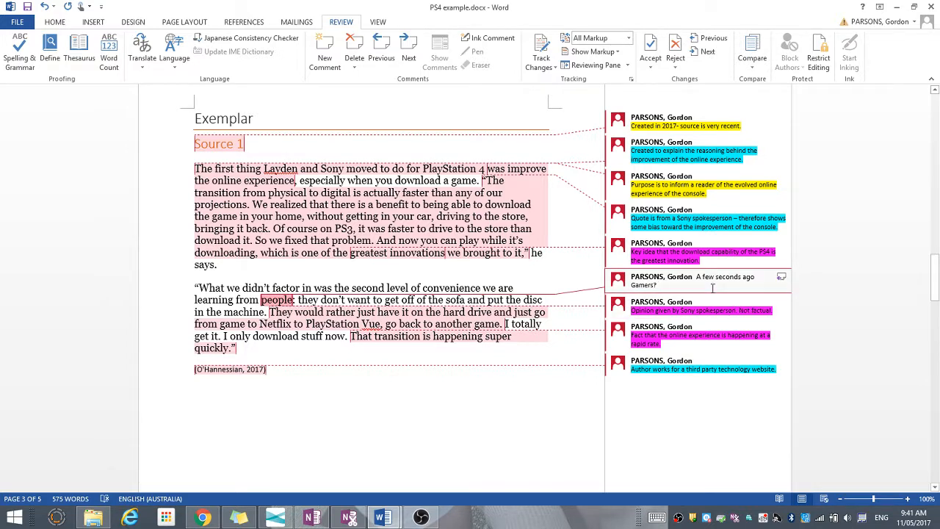
type(" People")
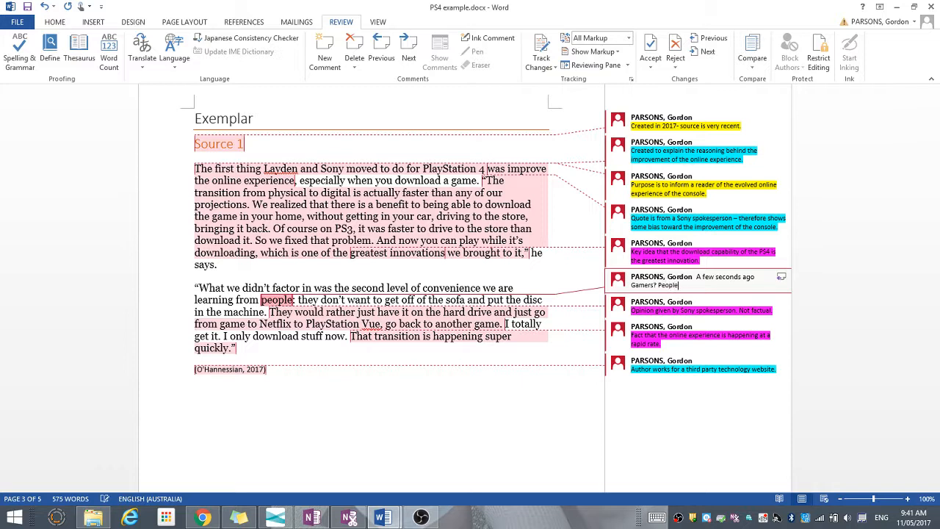
type(" looking to purchase a new console?")
key("Return")
type("People")
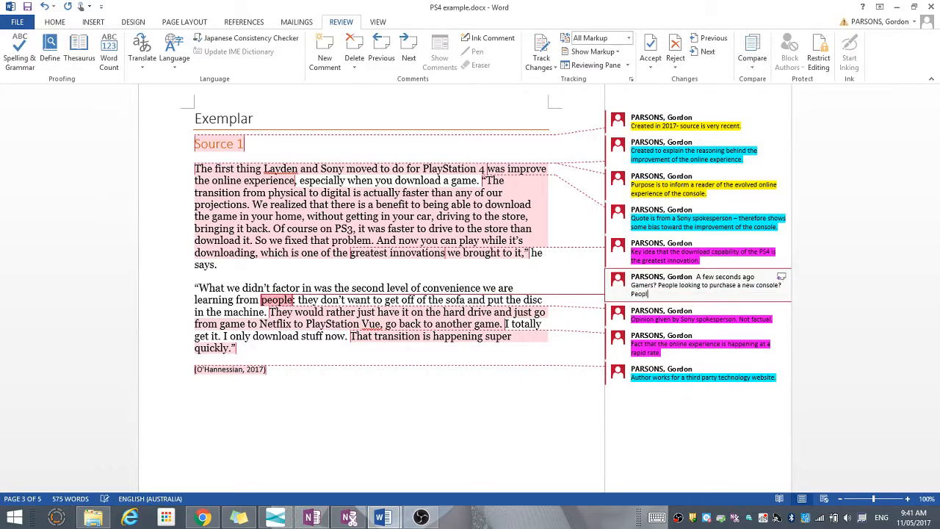
type(" who have previously owned a Sony console.")
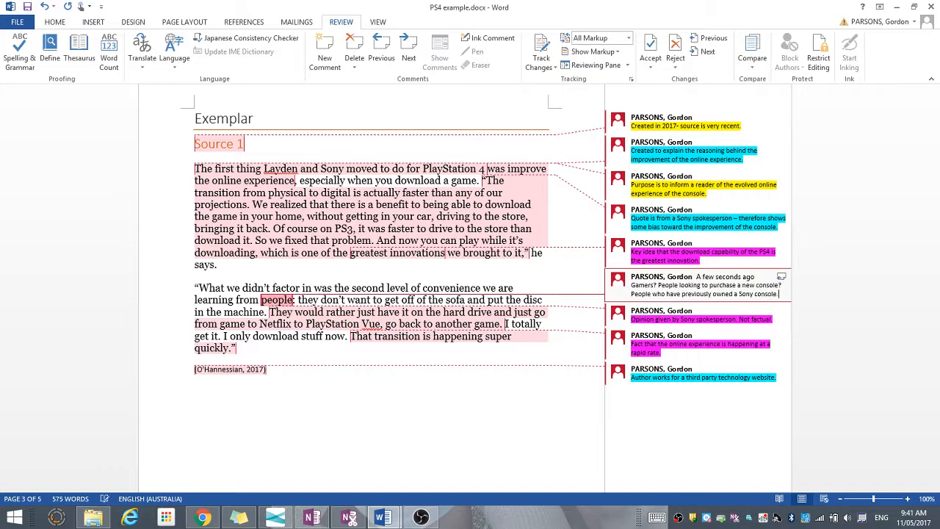
Step: Highlight the comment text about gamers and console buyers in yellow
left_click_drag(781, 295, 630, 285)
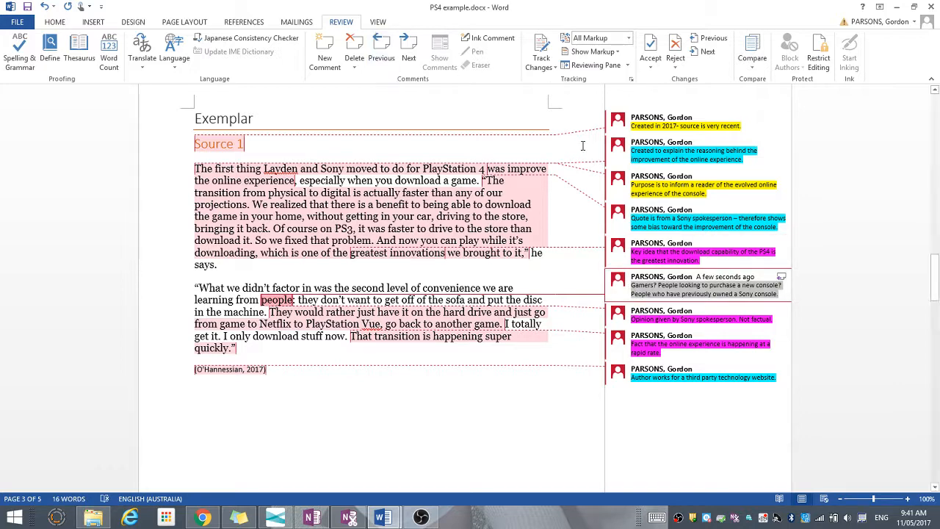
left_click(638, 266)
right_click(656, 295)
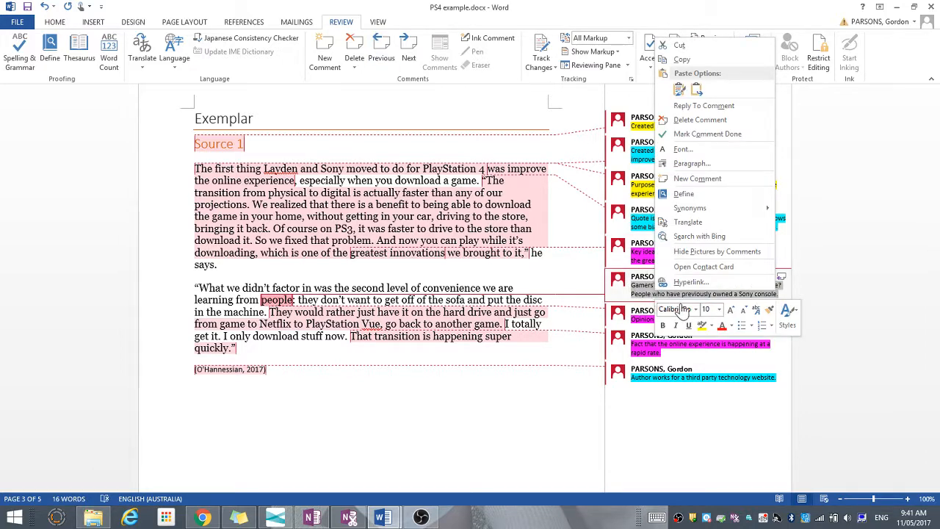
left_click(702, 328)
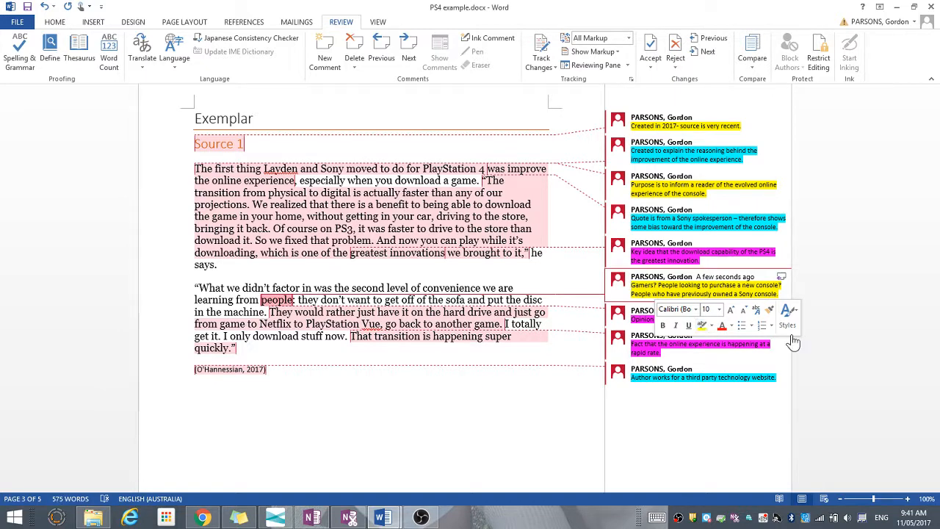
left_click(831, 336)
left_click_drag(937, 269, 933, 271)
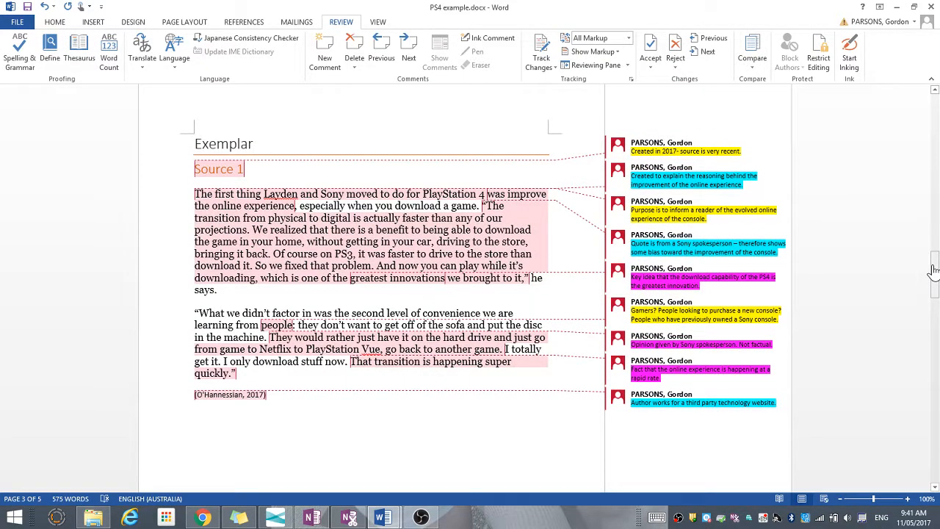